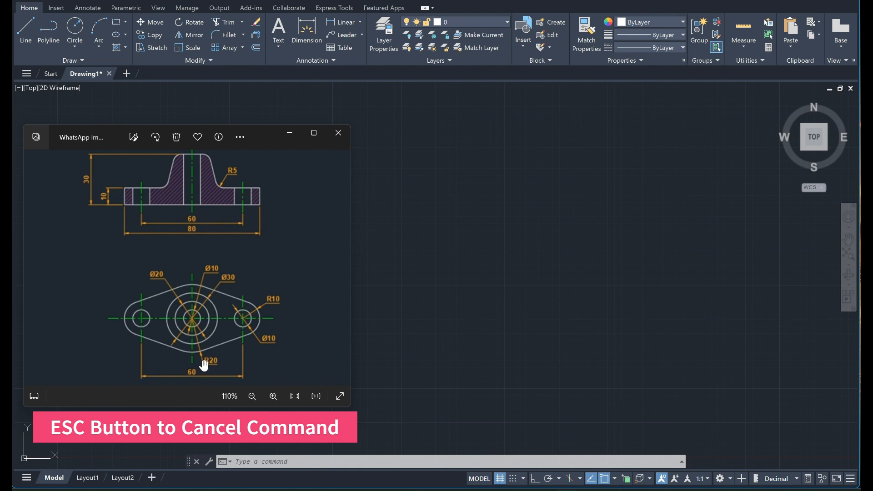
- Draw a circle of radius 20 by centre and radius in the empty drawing area
left_click(294, 134)
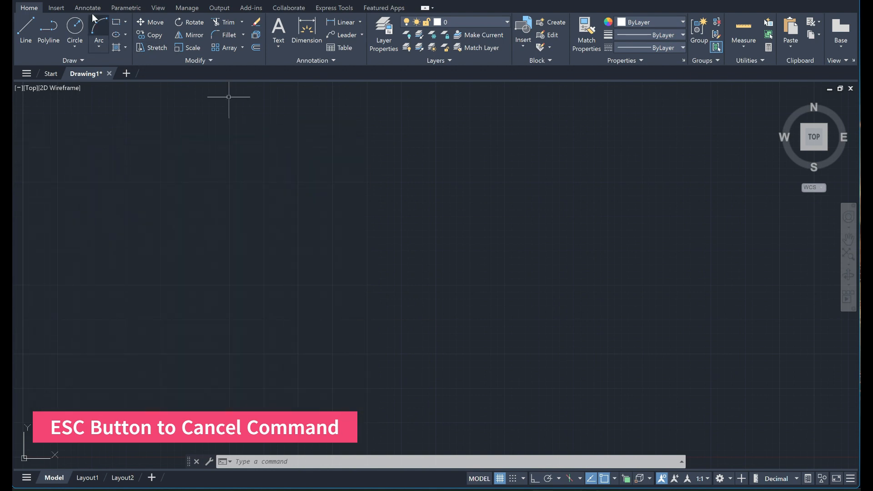
left_click(70, 29)
left_click(73, 45)
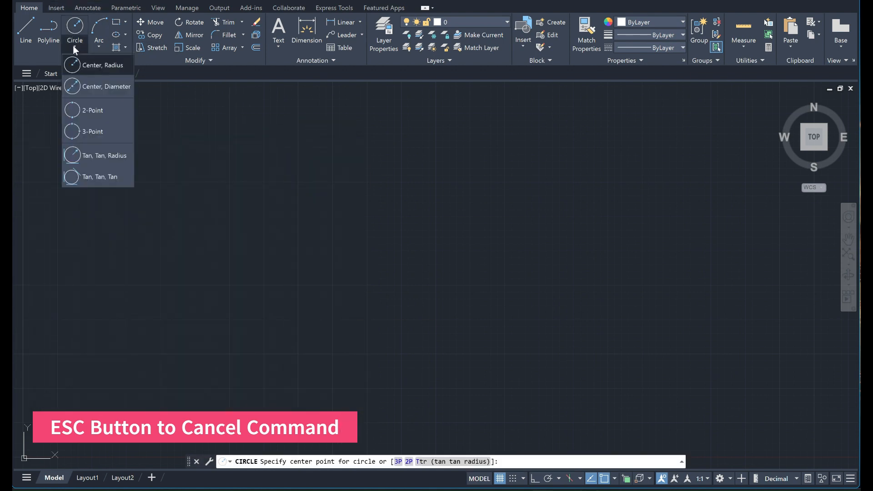
left_click(90, 67)
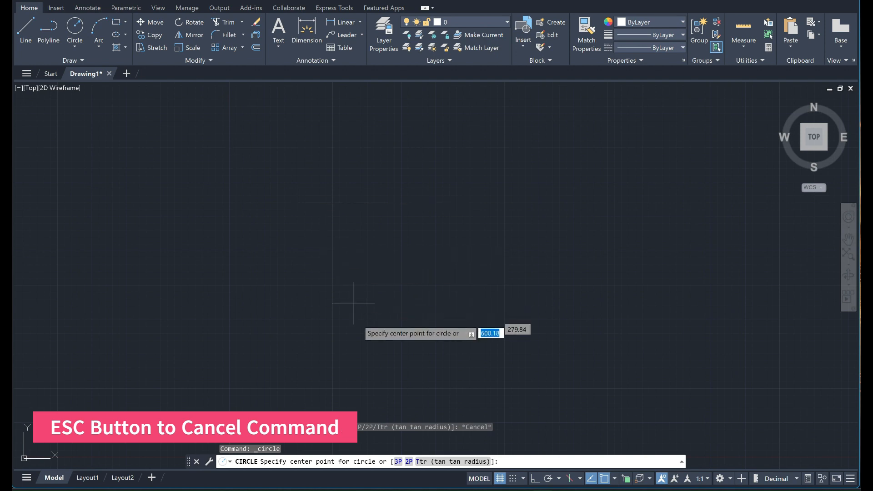
left_click(347, 356)
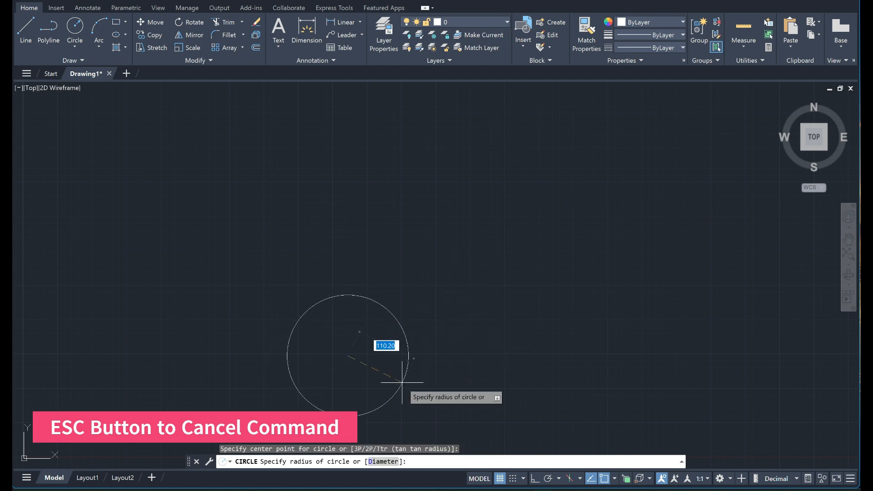
type("20")
key("Return")
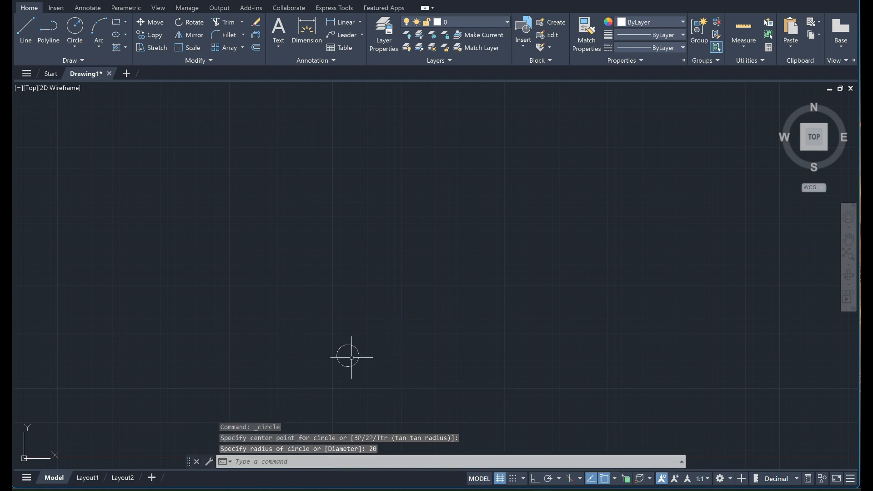
scroll(351, 357, "up", 8)
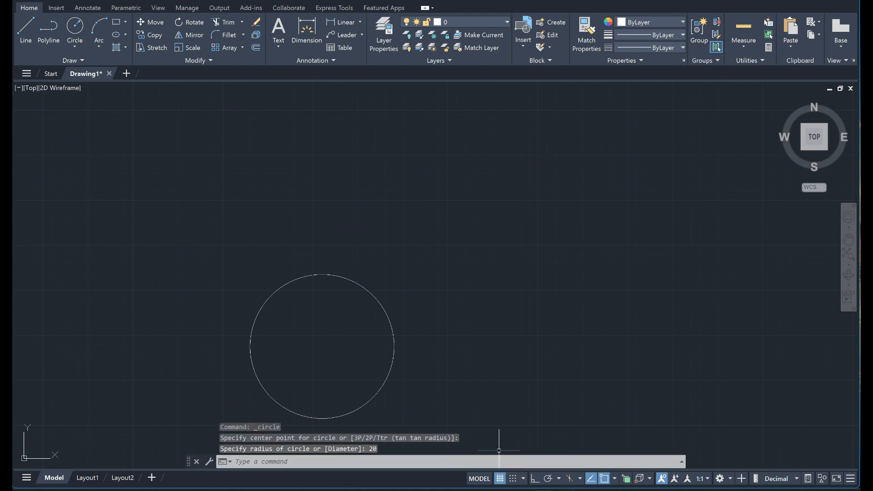
- Move the reference image clear of the circle and draw a concentric circle of radius 15 inside it
left_click(587, 432)
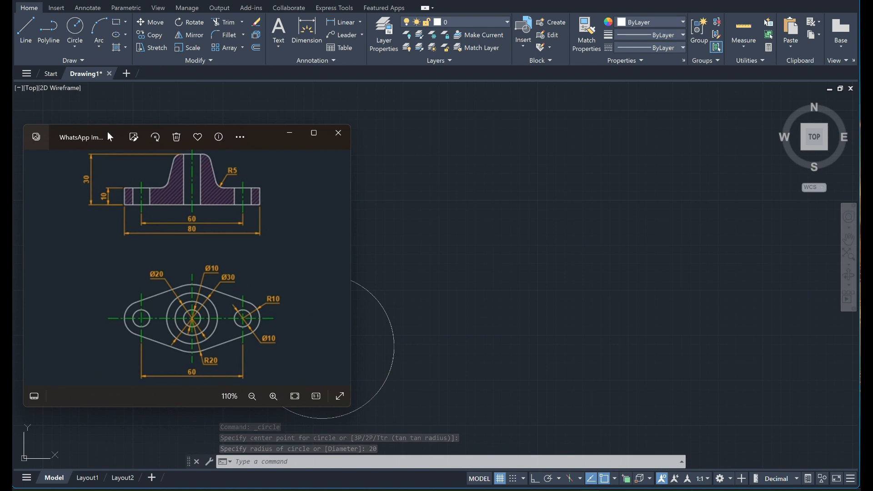
left_click_drag(107, 133, 524, 121)
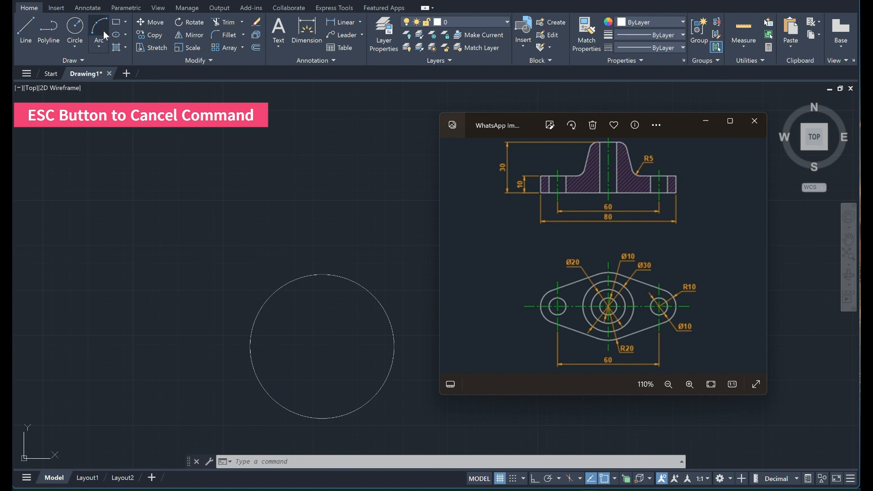
left_click(69, 24)
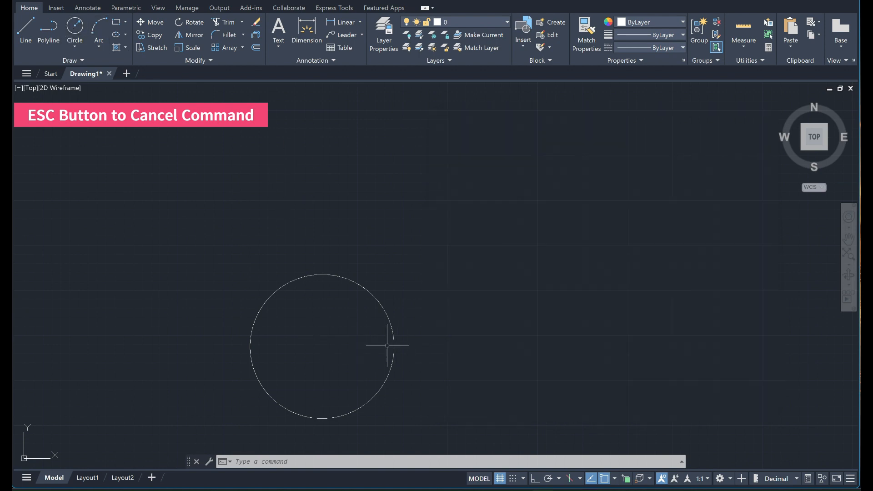
left_click(79, 27)
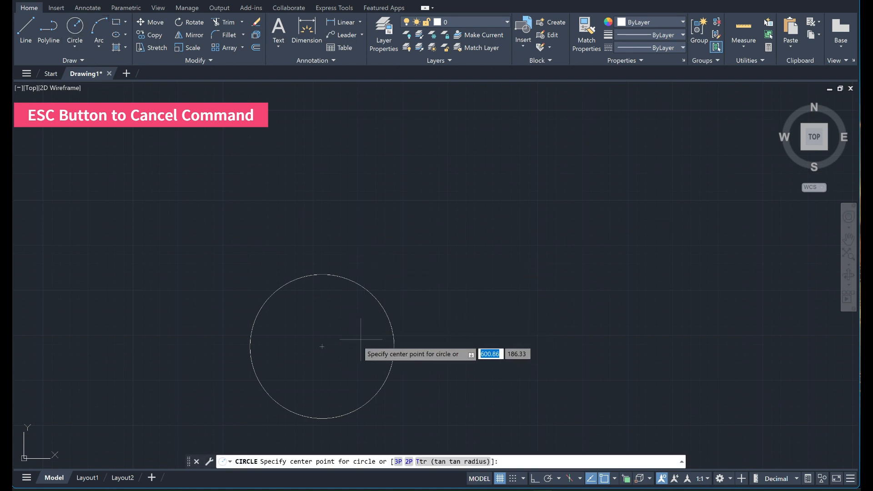
left_click(322, 347)
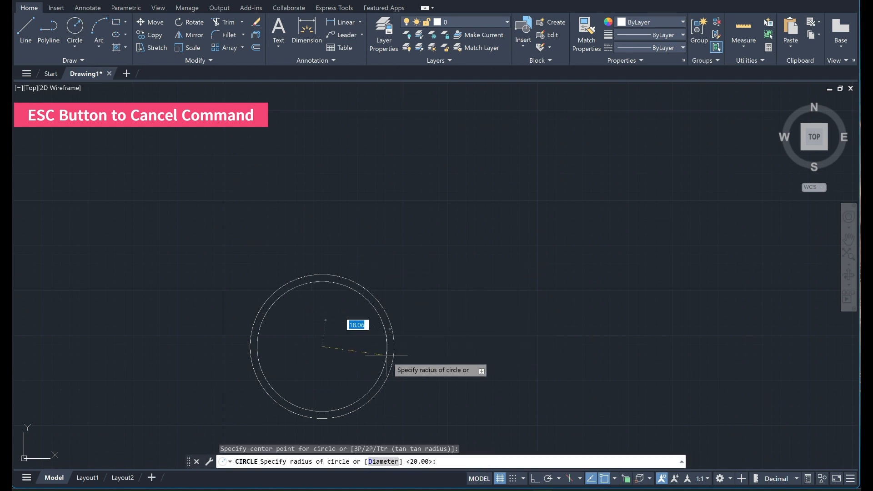
type("15")
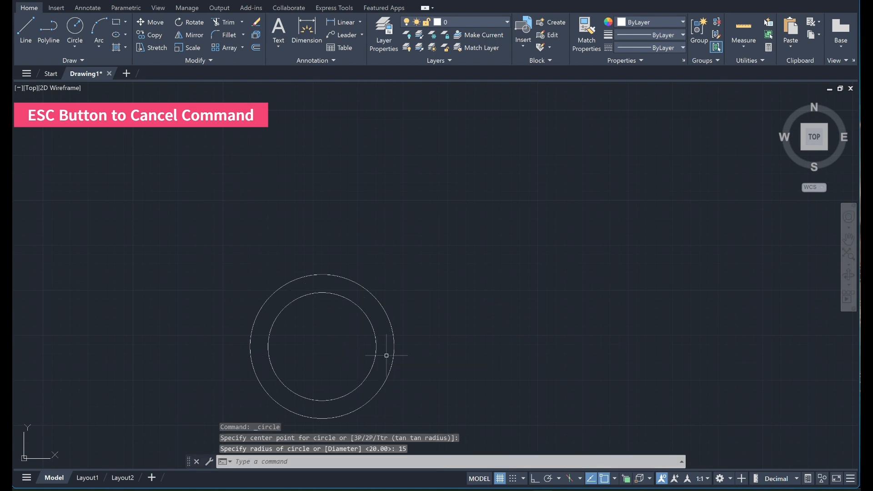
key("Return")
- Following the reference image, draw a circle of diameter 20 by centre and diameter, concentric with the two existing circles
left_click(583, 489)
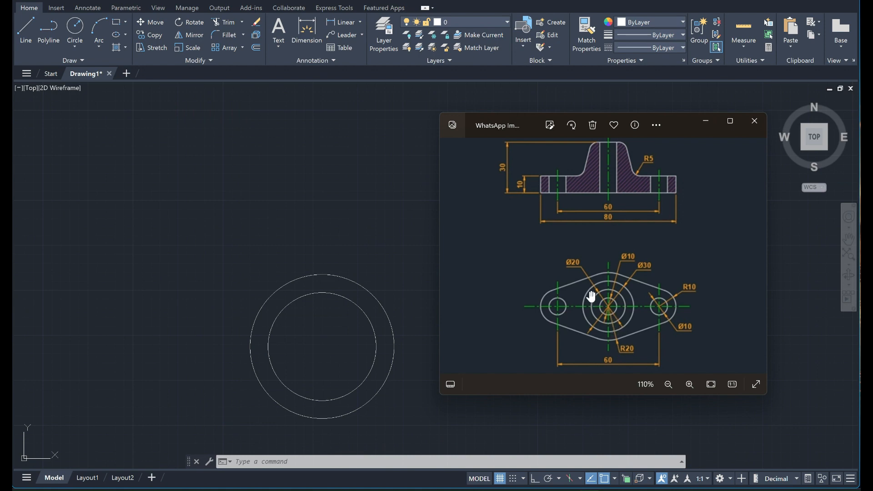
left_click(367, 200)
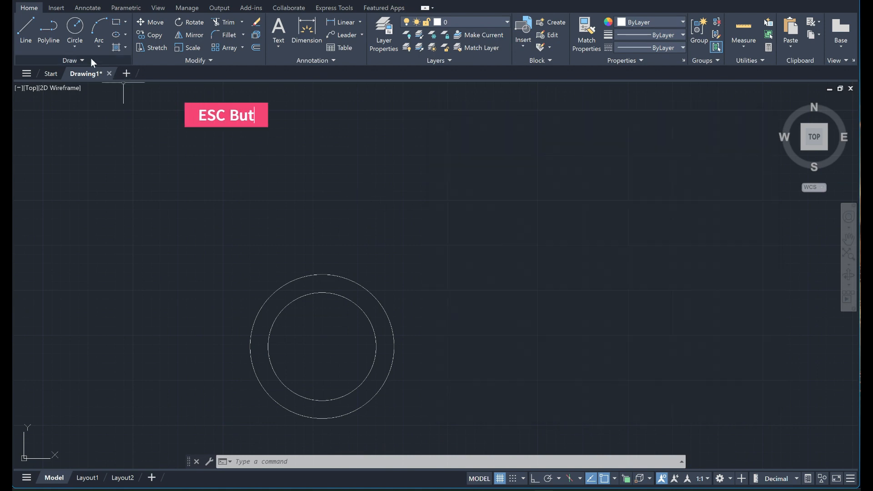
left_click(80, 46)
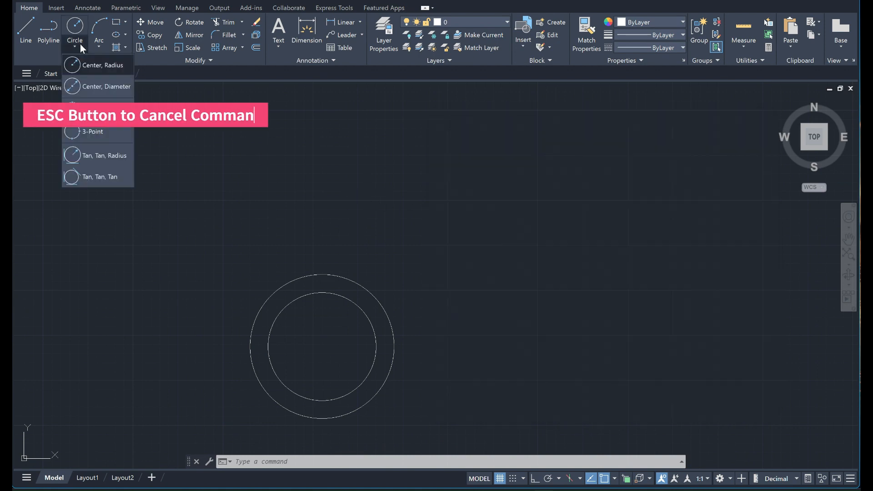
left_click(104, 85)
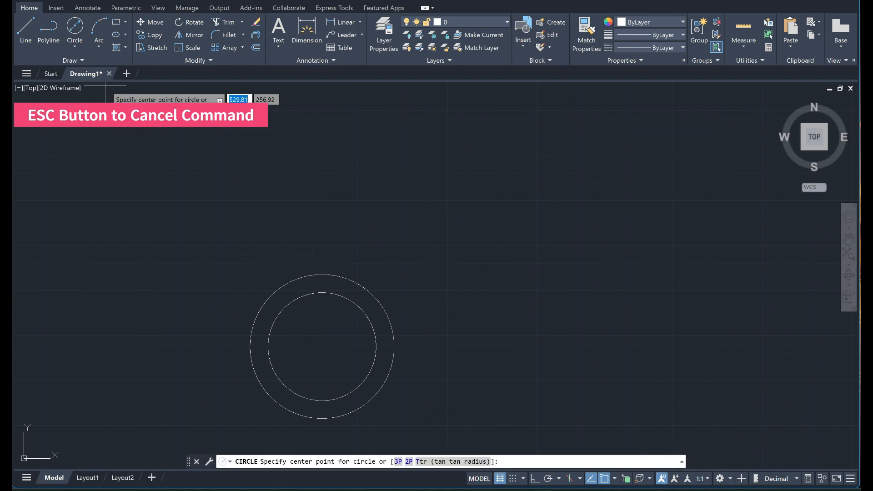
left_click(322, 347)
type("10")
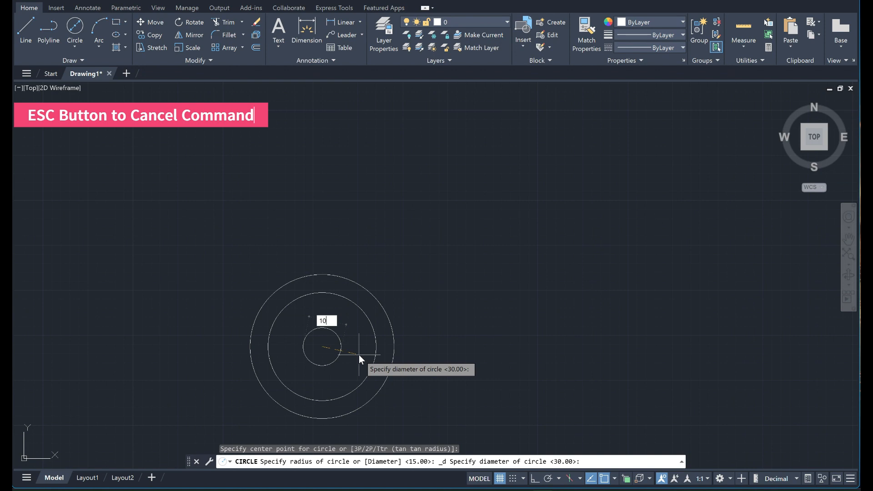
key("BackSpace")
key("BackSpace")
type("20")
key("Return")
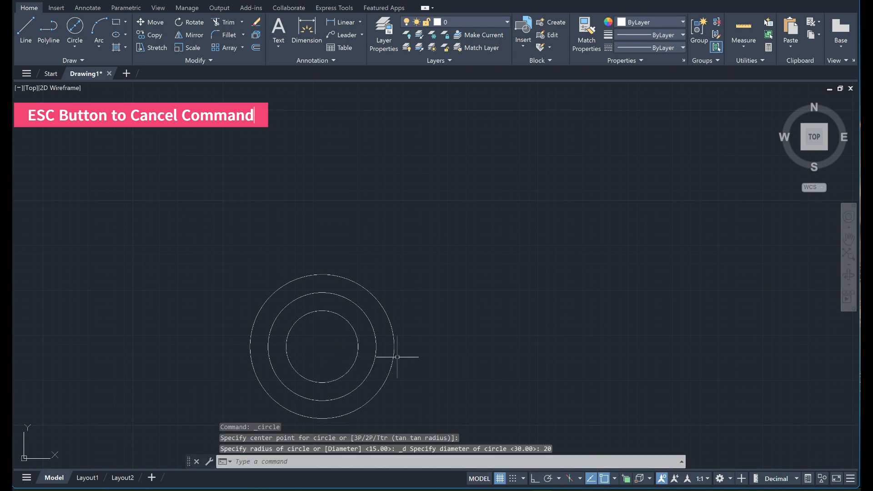
- Following the reference image, draw the innermost concentric circle with a diameter of 10
key("alt+Tab")
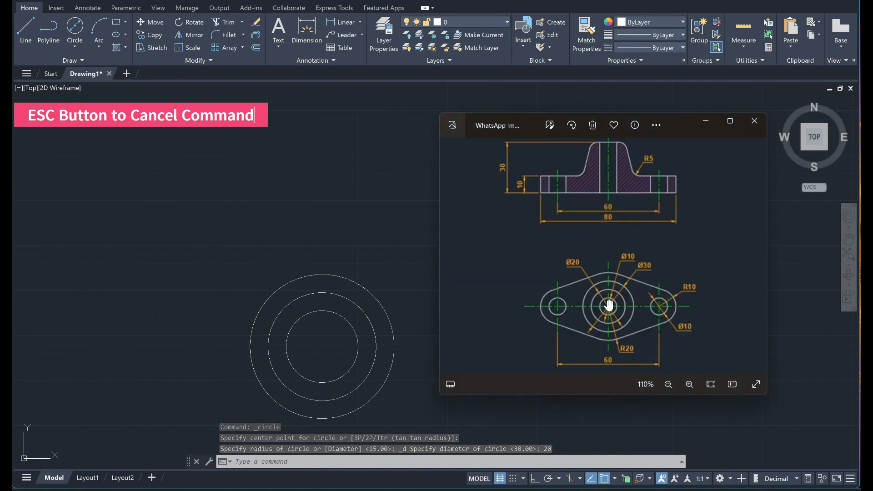
left_click(323, 205)
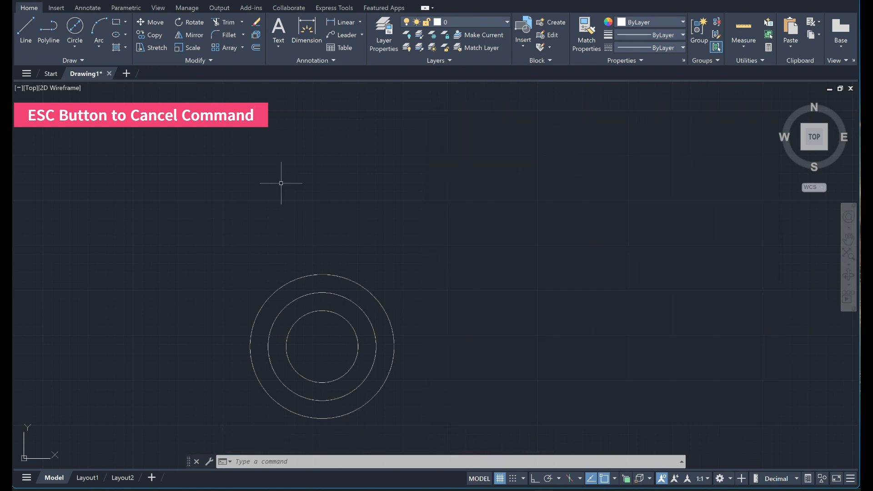
left_click(78, 29)
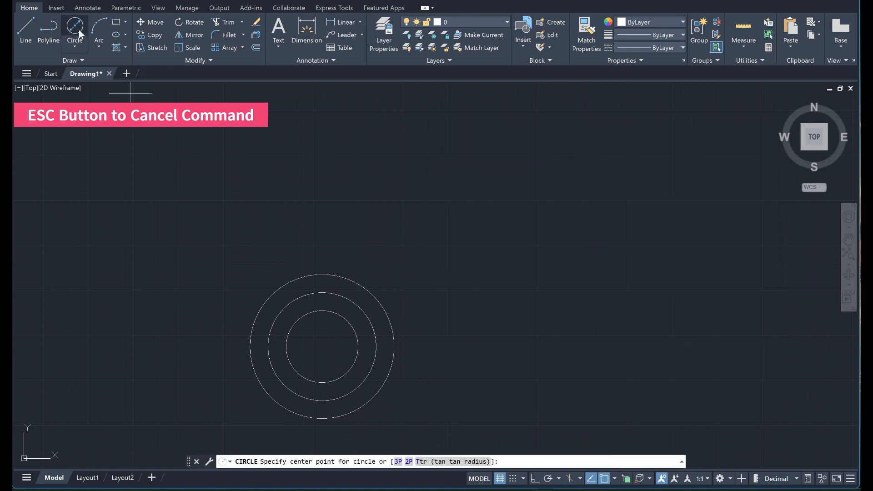
left_click(323, 347)
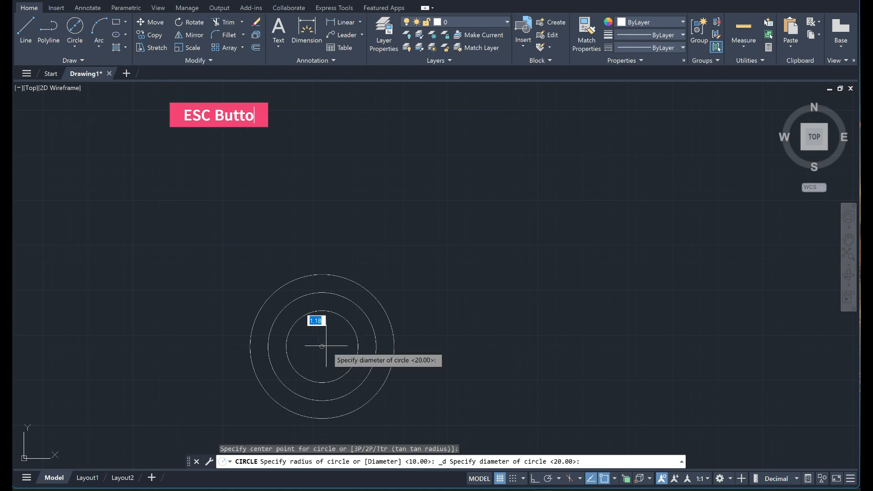
type("1")
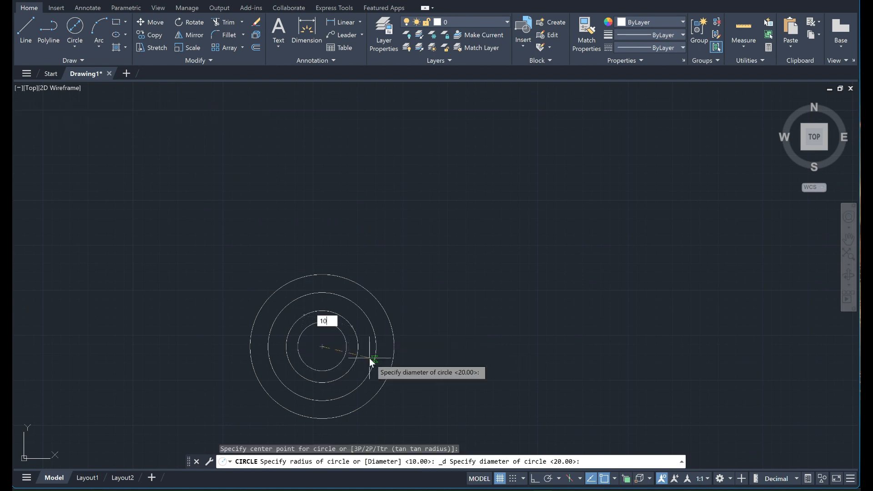
type("0")
key("Return")
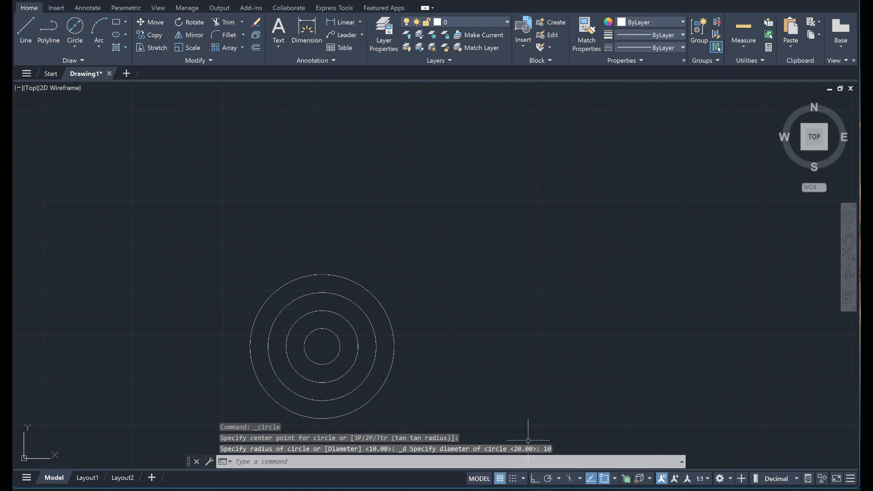
- Following the reference image, draw a circle of radius 10 centred 30 units horizontally left of the concentric circles' centre
left_click(529, 490)
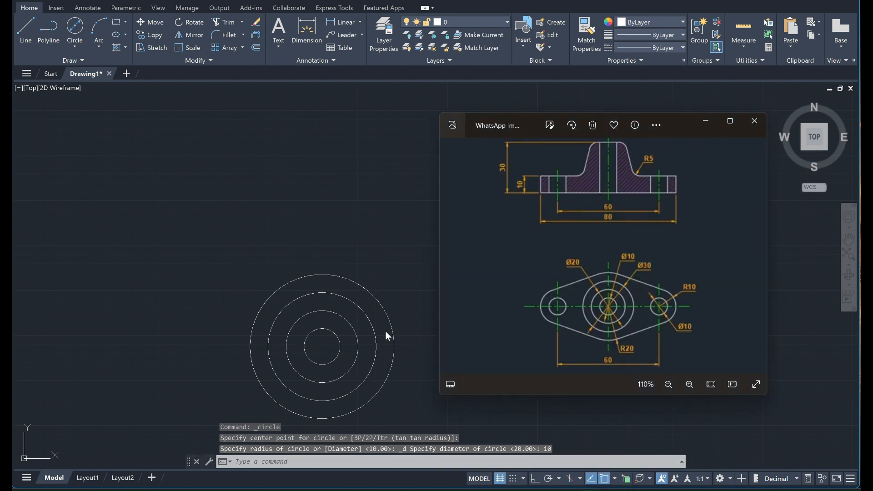
key("Escape")
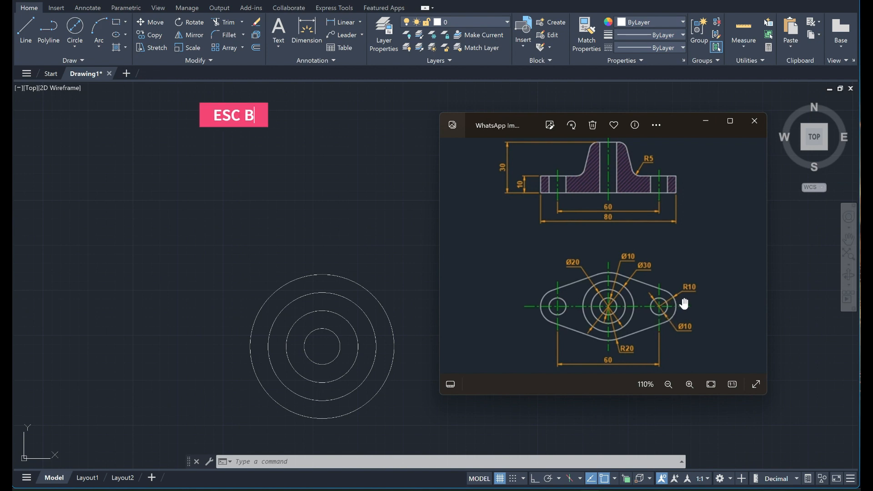
left_click(704, 122)
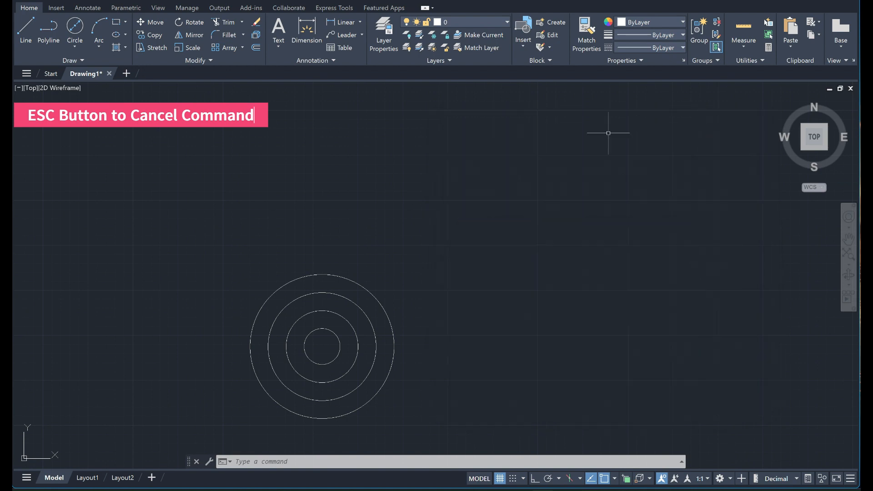
left_click(76, 28)
left_click(76, 39)
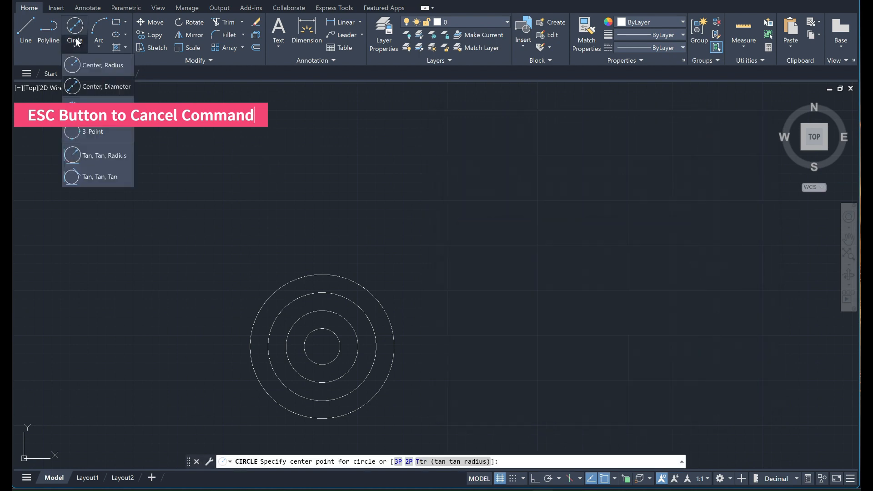
left_click(90, 68)
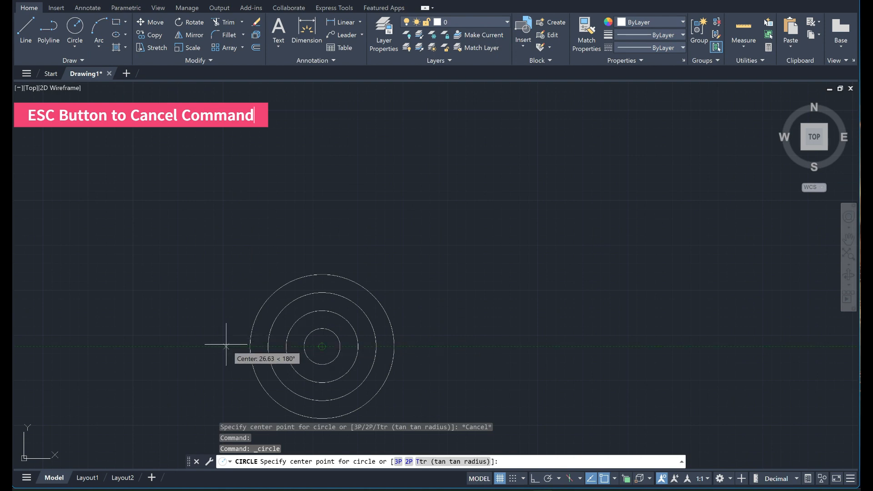
type("30")
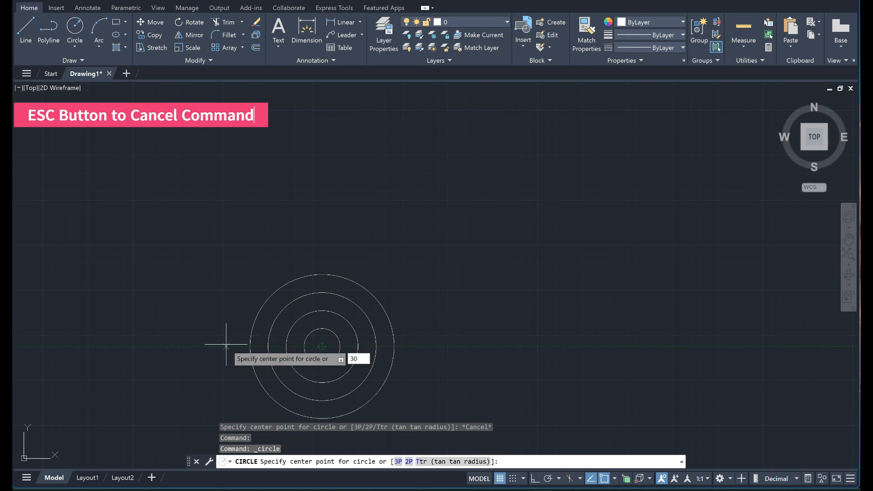
key("Return")
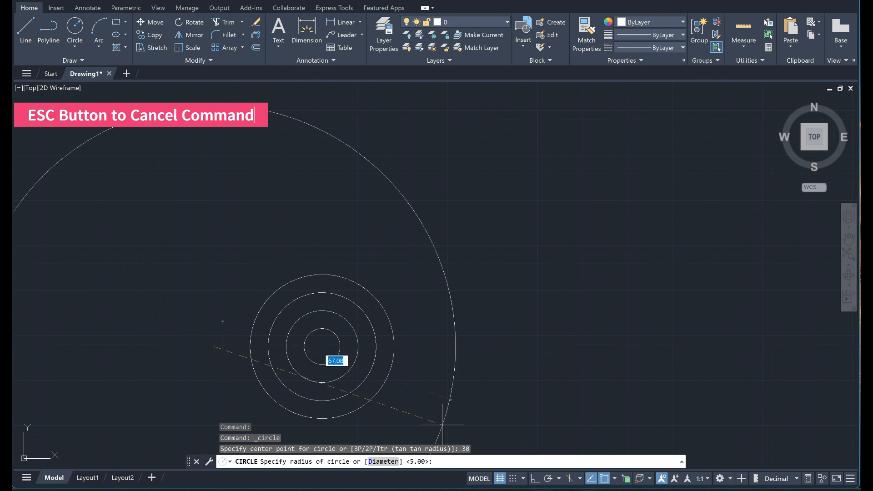
key("alt+Tab")
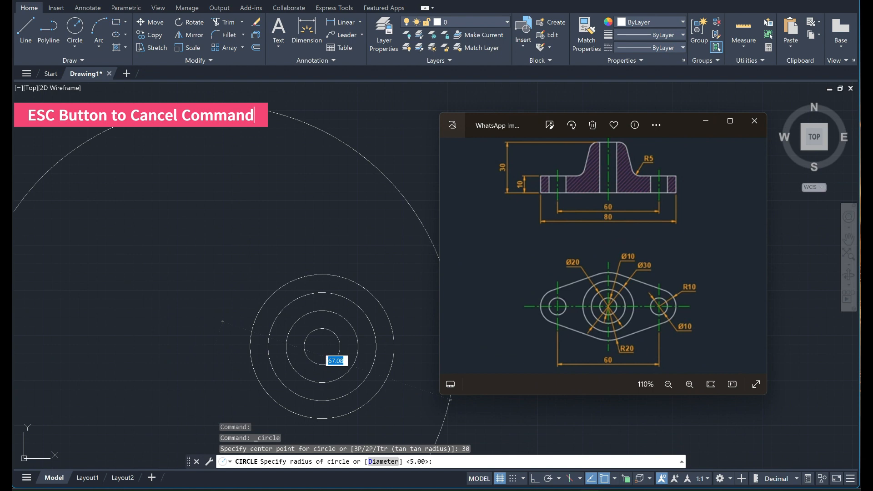
key("alt+Tab")
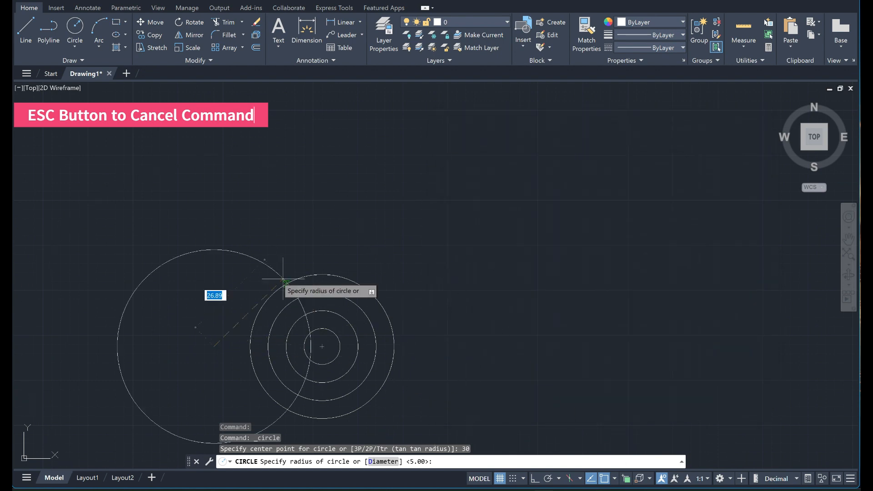
type("1")
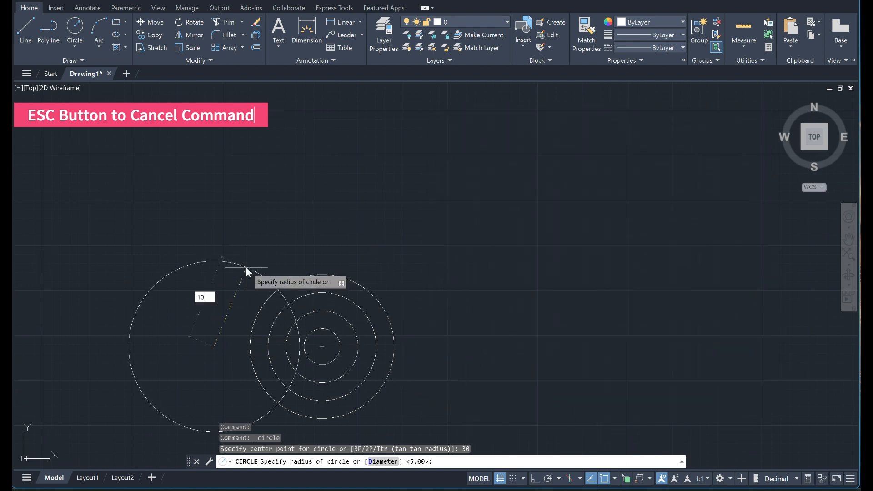
type("0")
key("Return")
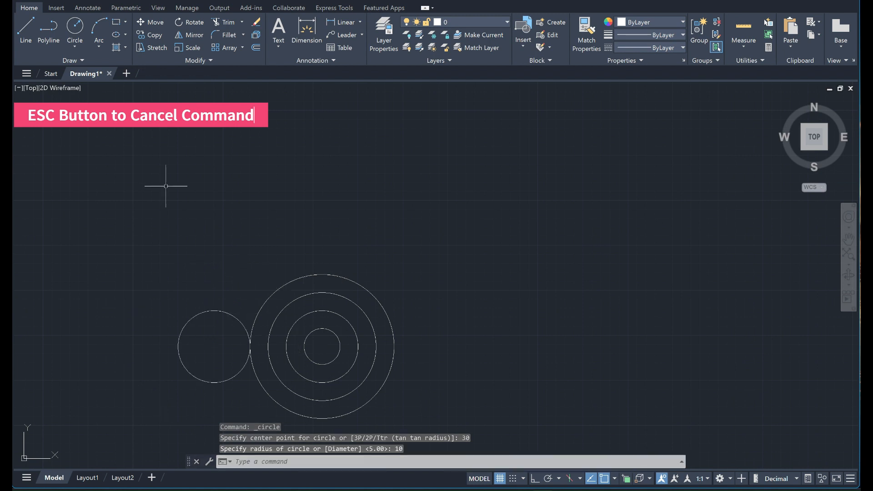
- Draw a circle of radius 5 concentric with the radius 10 circle at the left end of the flange
left_click(77, 27)
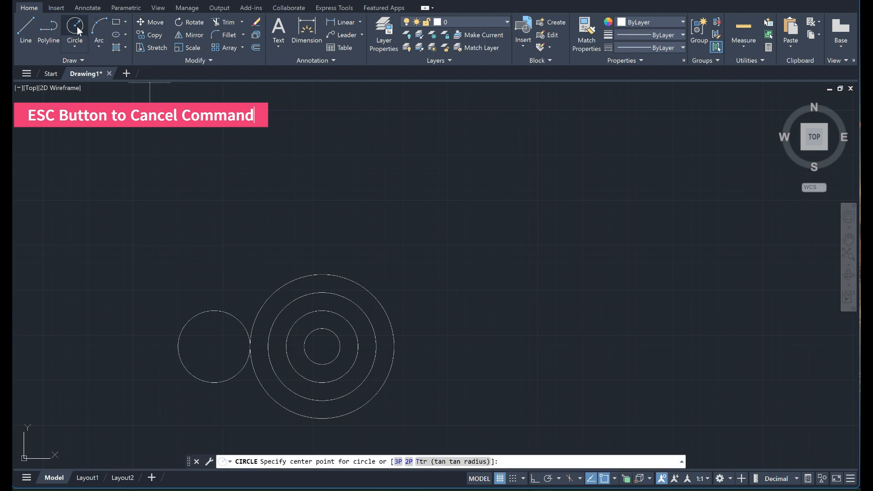
left_click(589, 490)
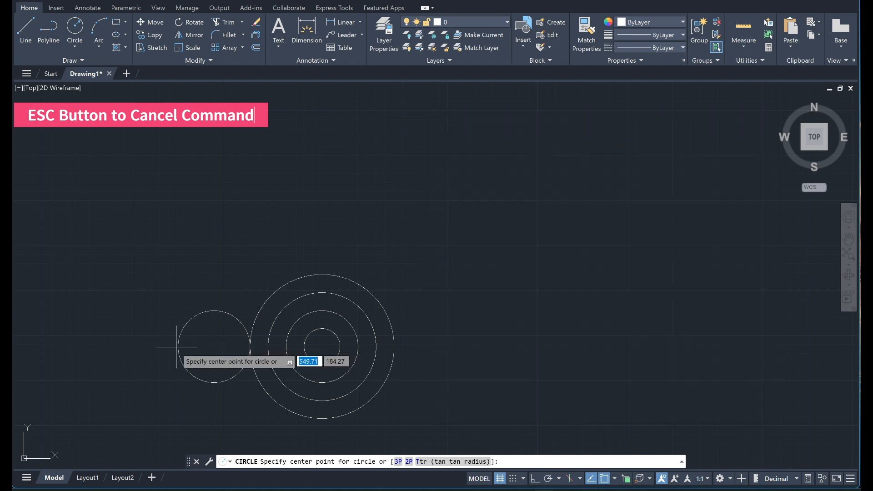
left_click(214, 346)
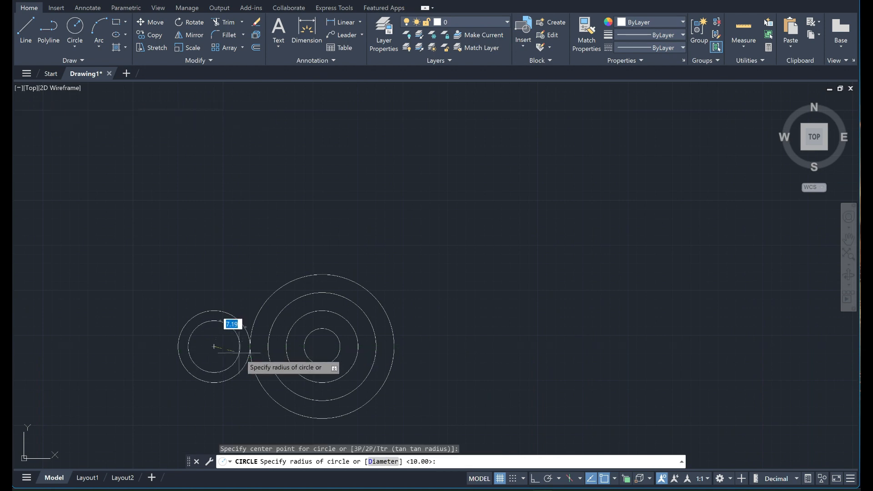
key("Return")
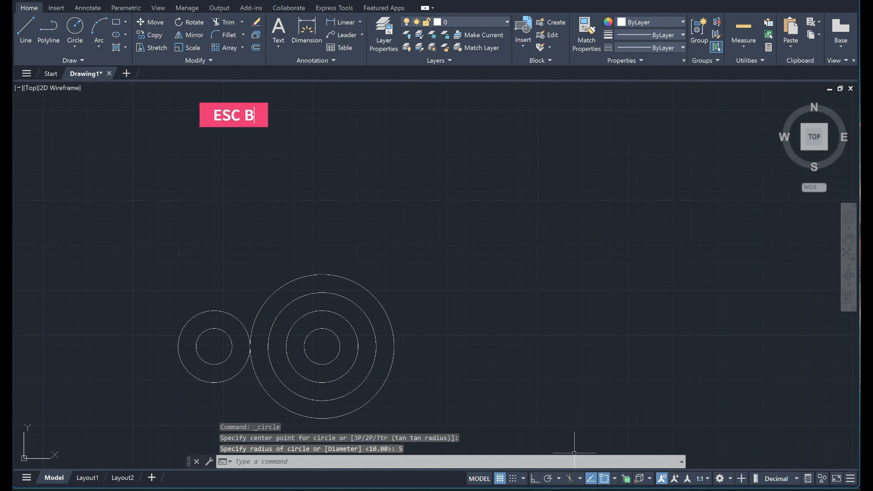
- Following the reference image, draw a circle of radius 10 centred 30 units horizontally right of the central circles' centre
key("alt+Tab")
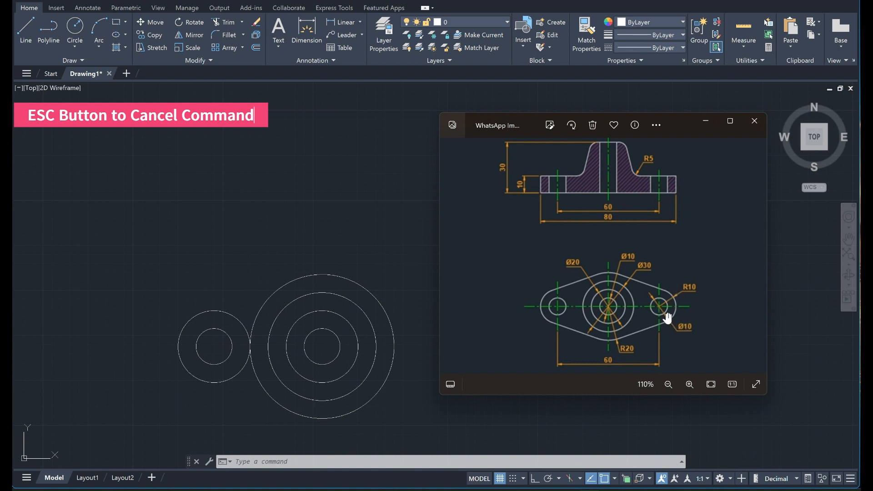
left_click(705, 122)
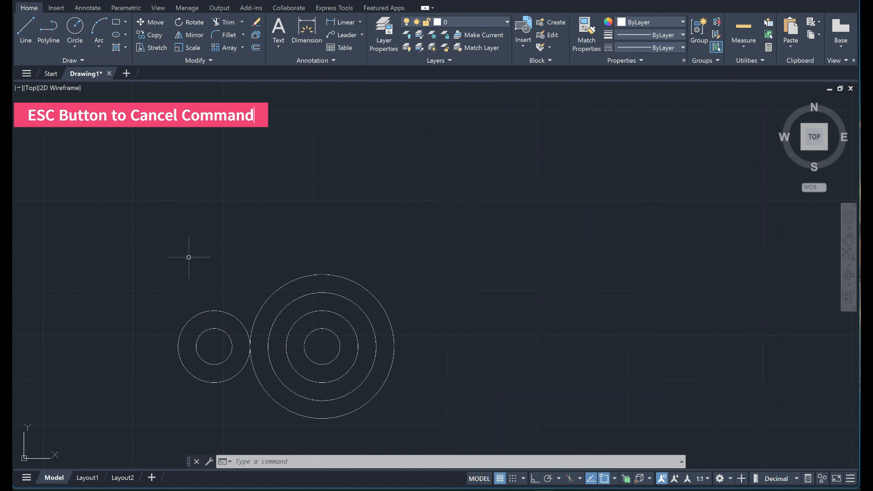
type("circle")
key("Return")
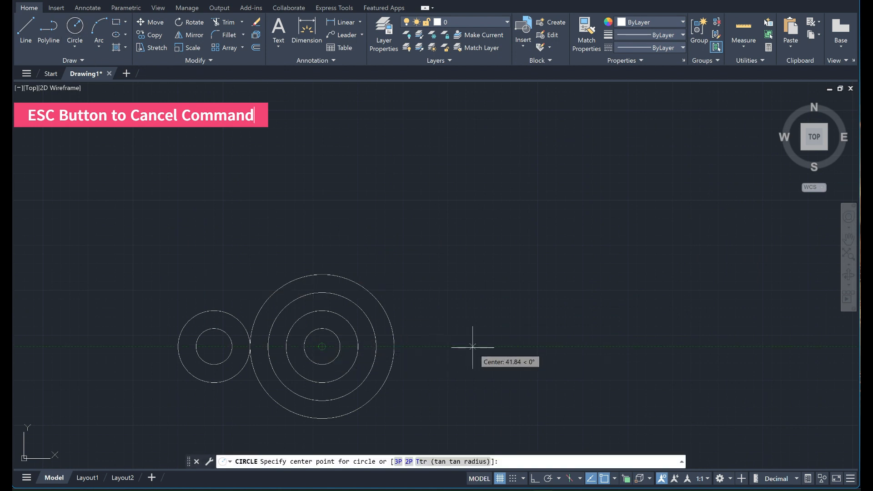
type("30")
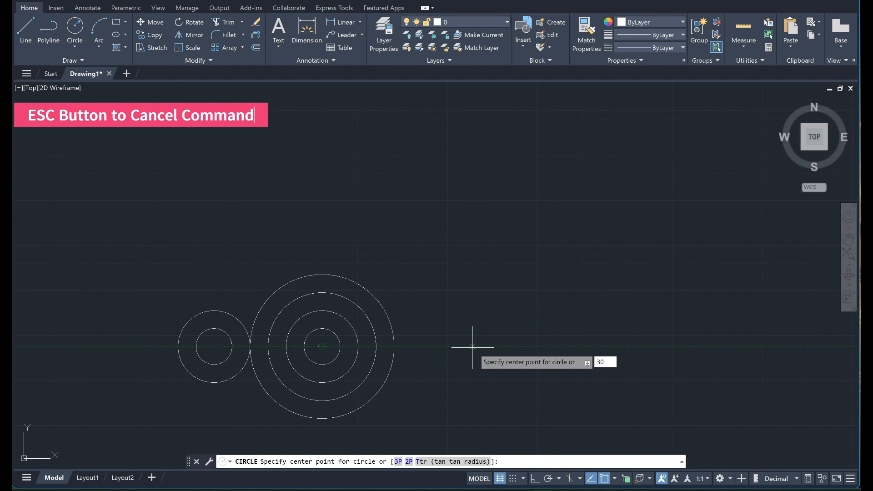
key("Return")
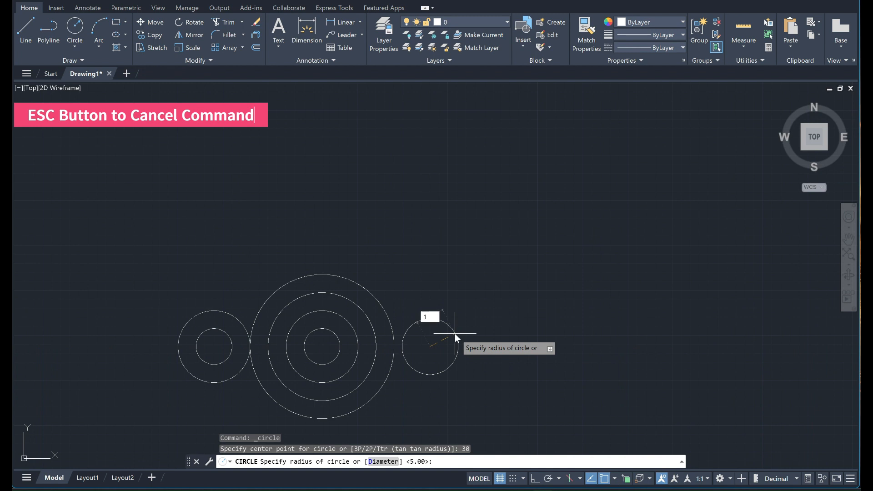
key("Return")
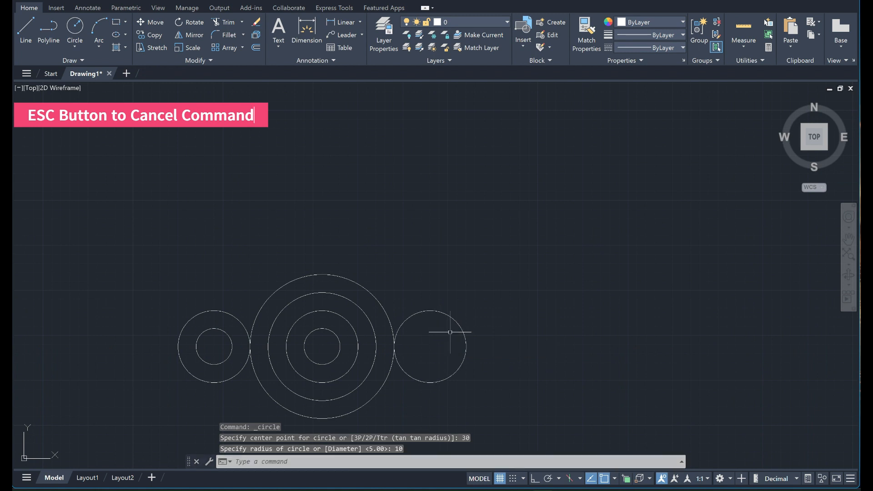
- Draw a circle of radius 5 concentric with the radius 10 circle at the right end of the flange
left_click(75, 26)
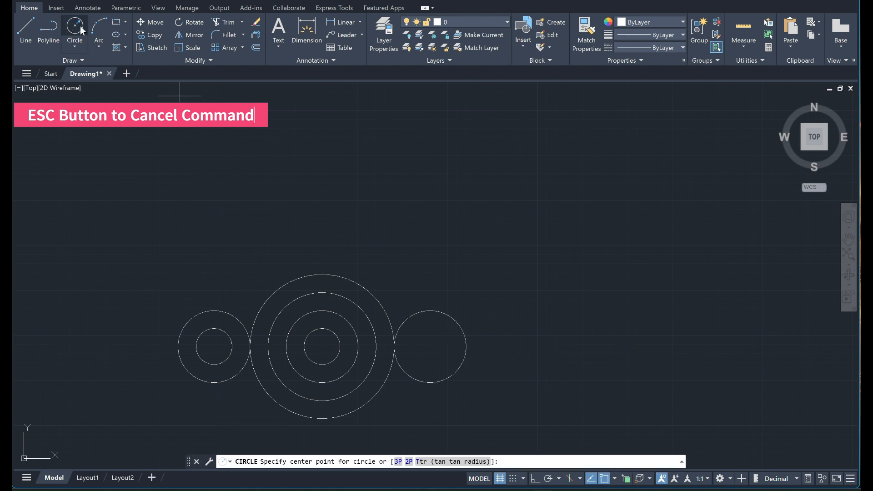
left_click(429, 347)
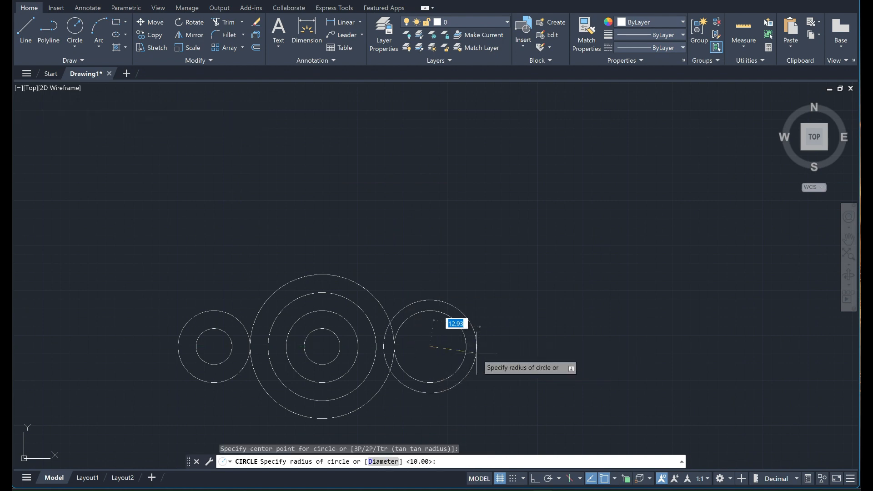
type("5")
key("Return")
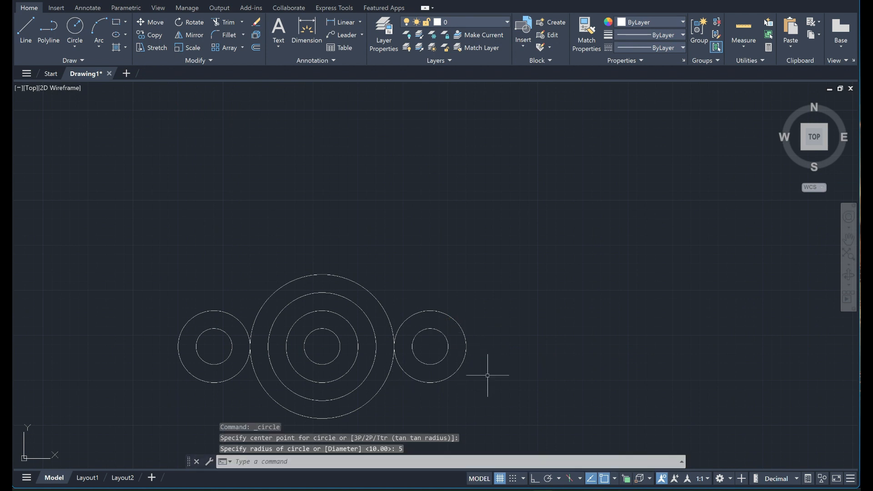
- Check the flange outline in the reference image and switch off every running object snap except Tangent
left_click(586, 436)
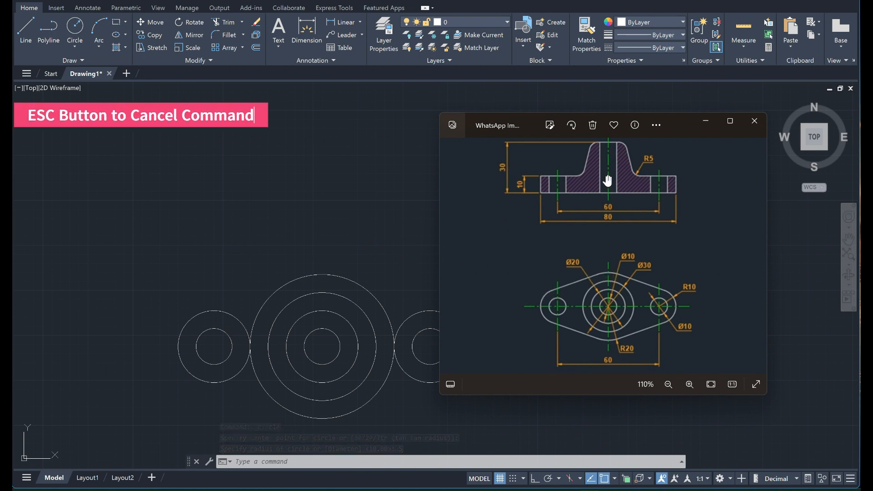
left_click(705, 121)
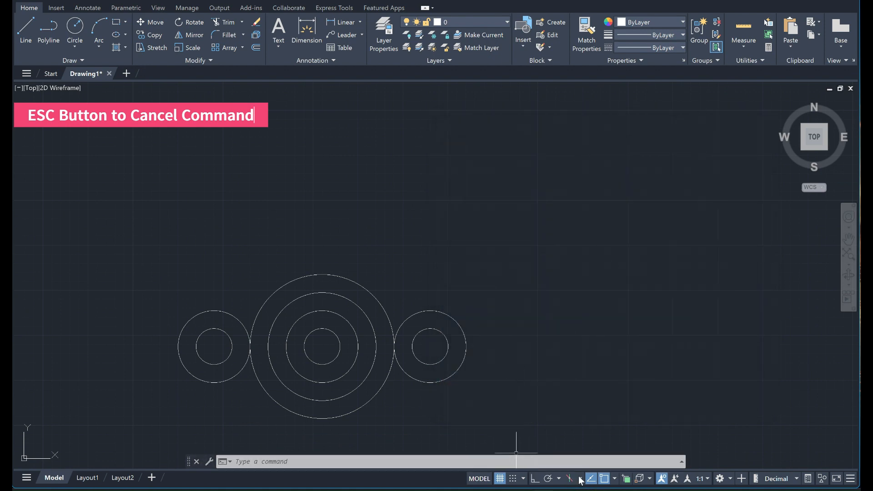
left_click(616, 478)
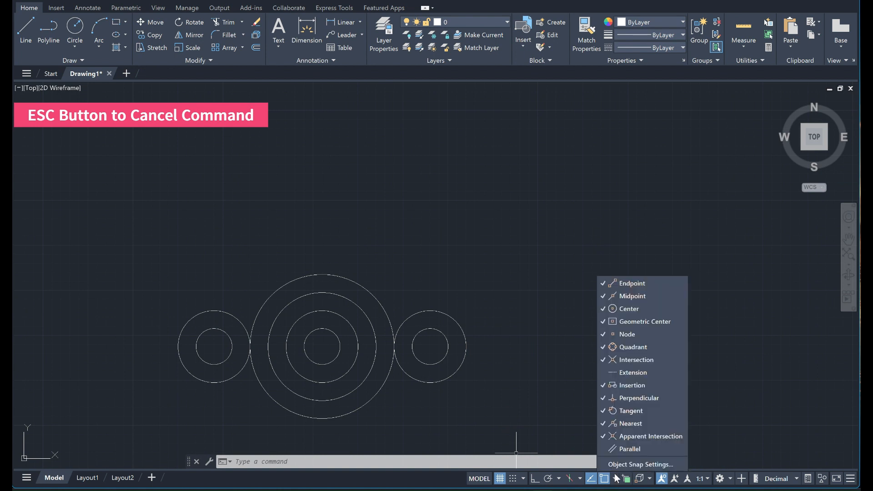
left_click(649, 282)
left_click(649, 296)
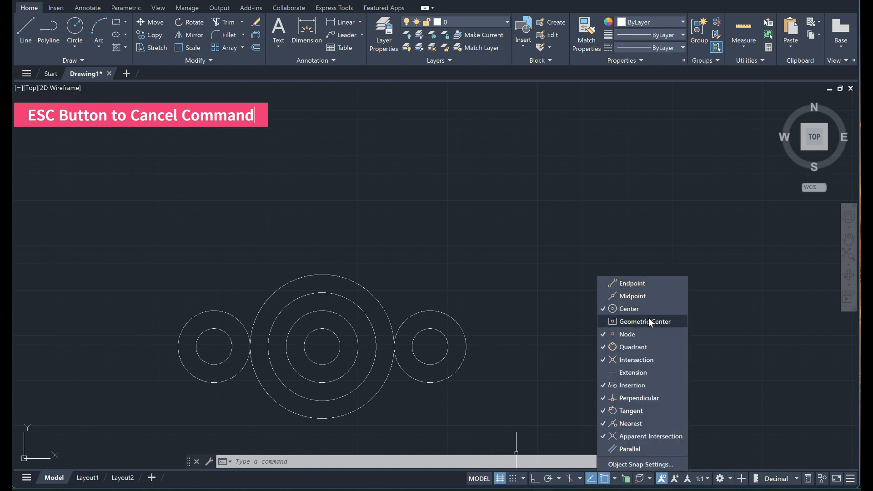
left_click(648, 319)
left_click(645, 306)
left_click(645, 334)
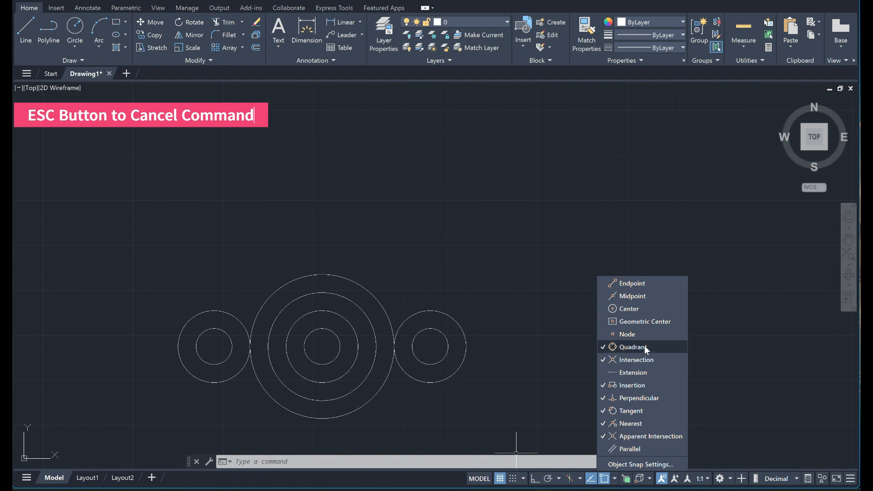
left_click(645, 347)
left_click(644, 360)
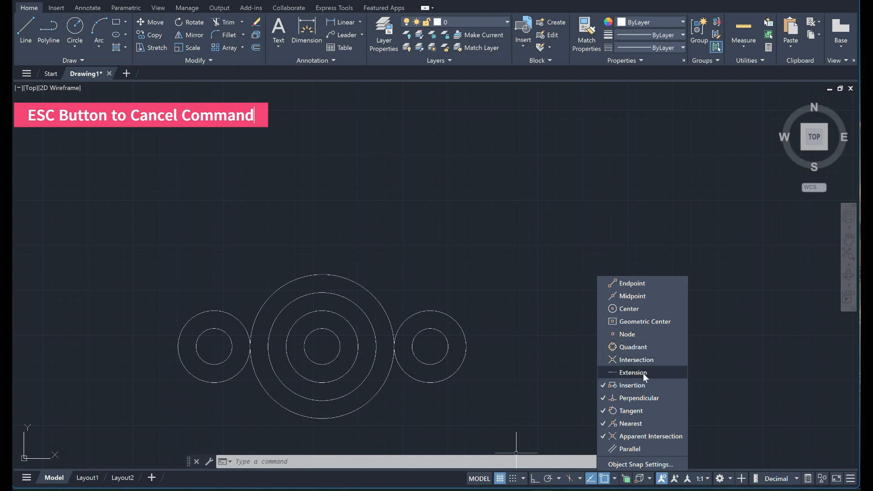
left_click(640, 384)
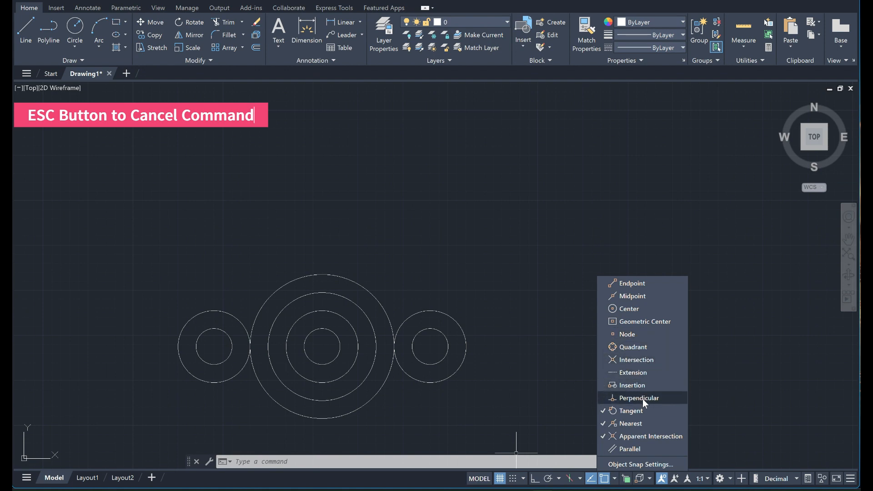
left_click(643, 398)
left_click(638, 424)
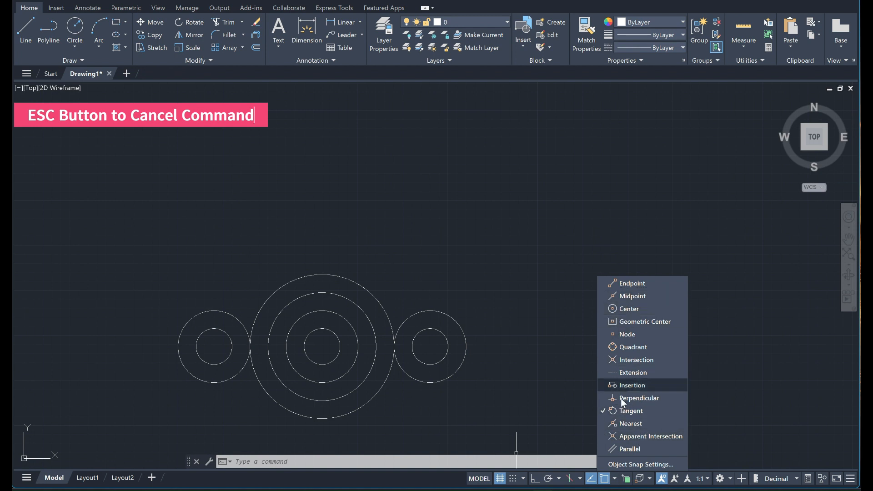
left_click(508, 411)
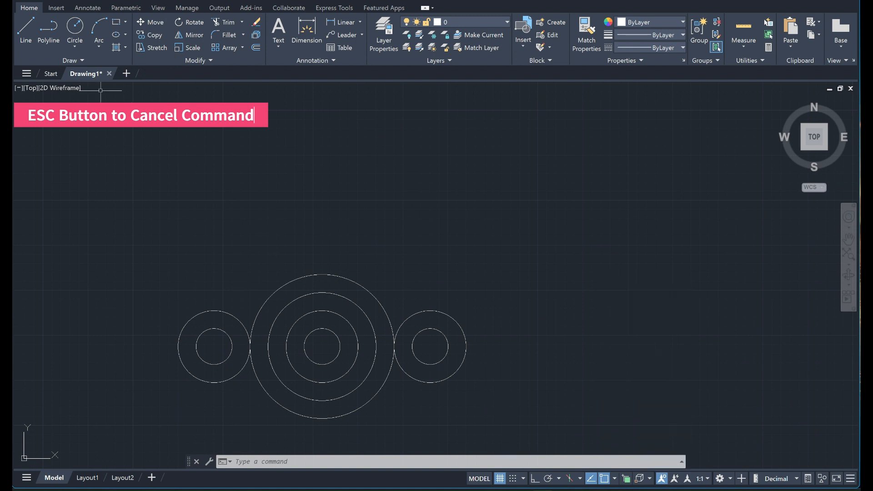
- Draw the upper tangent line from the left radius 10 circle to the outermost central circle
left_click(25, 27)
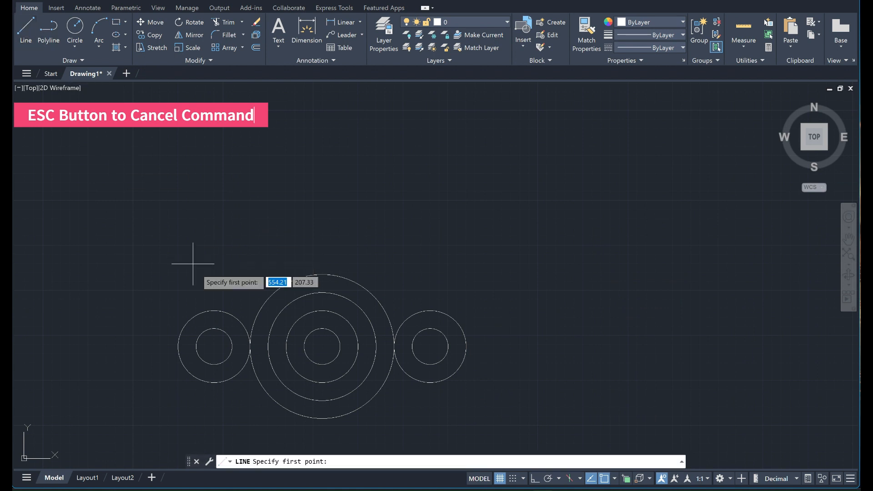
left_click(221, 310)
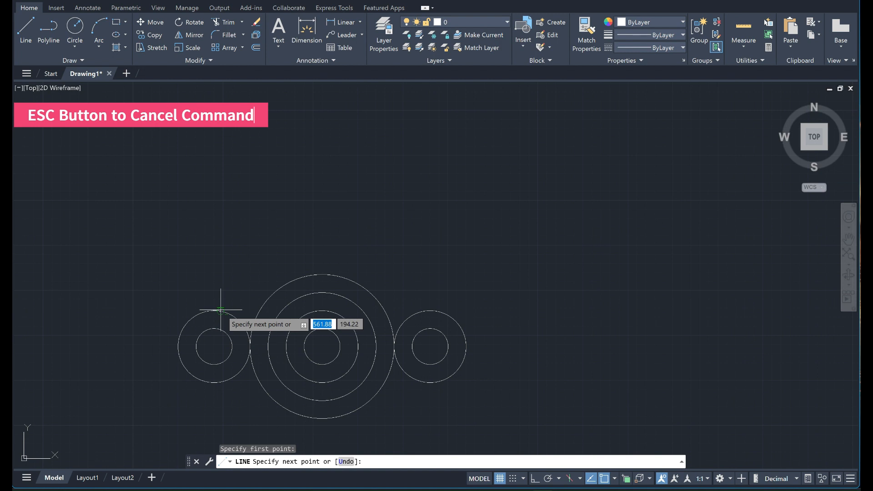
left_click(317, 274)
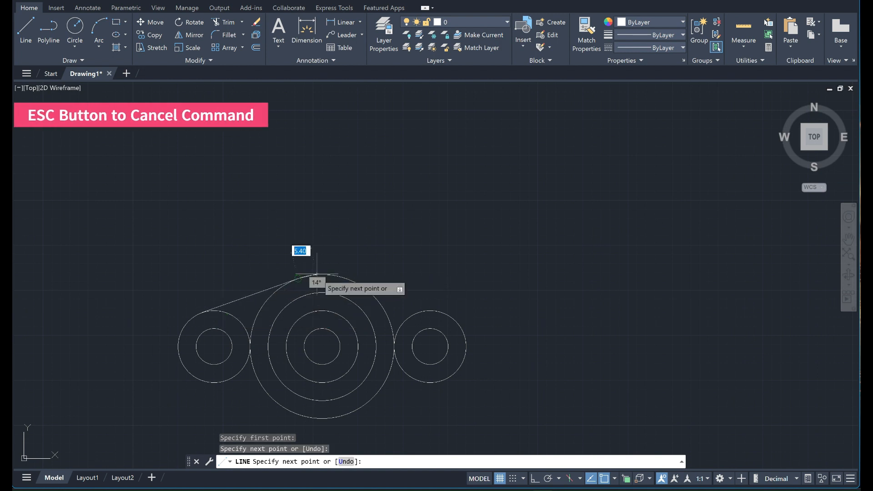
key("Escape")
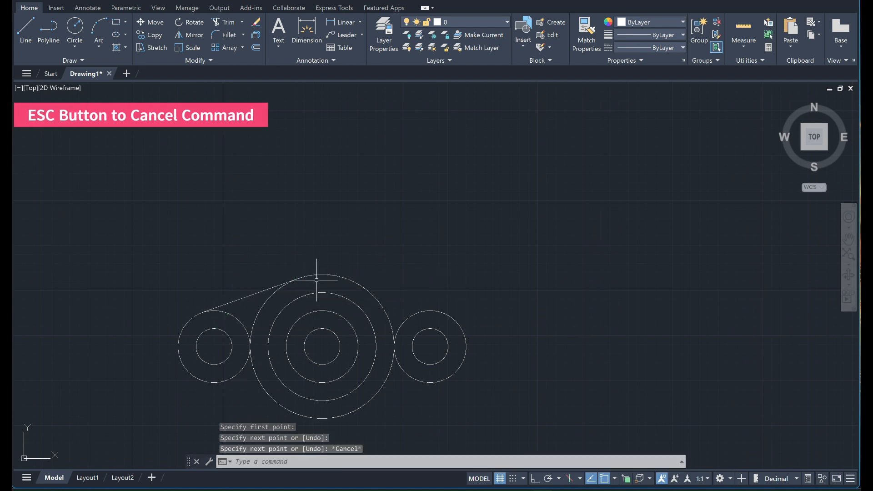
- Draw the lower tangent line from the left radius 10 circle to the outermost central circle
left_click(30, 26)
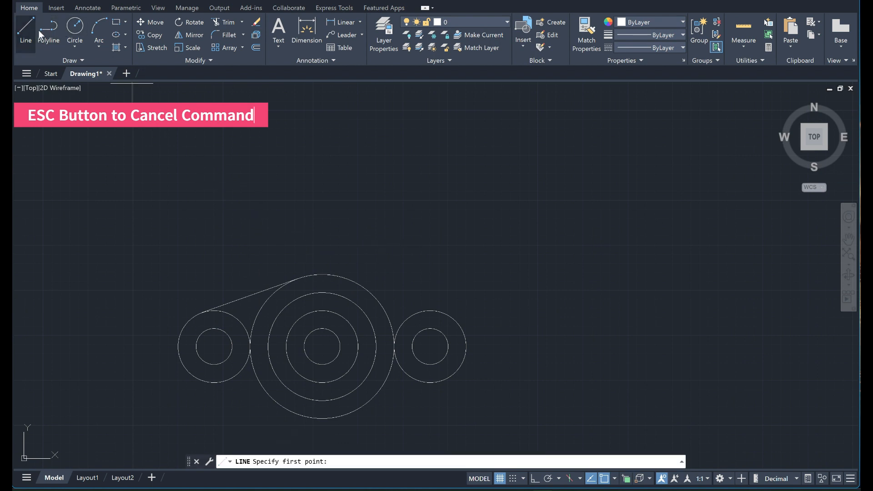
left_click(210, 382)
left_click(313, 417)
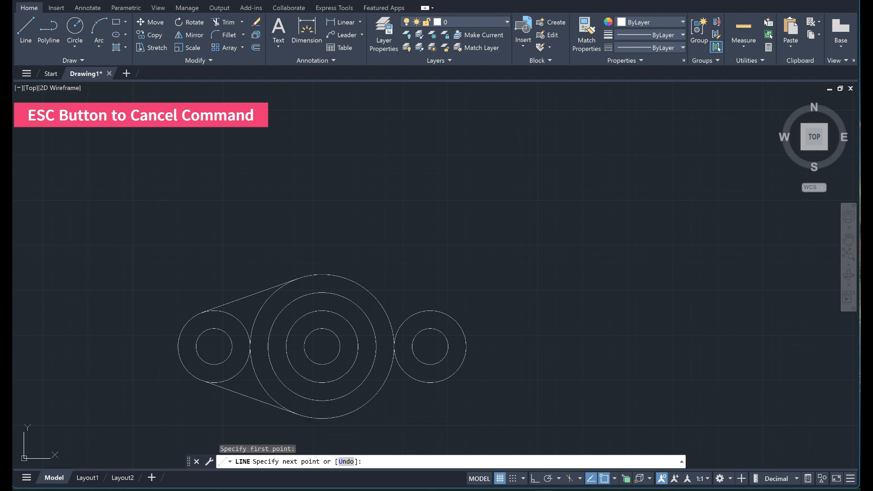
key("Escape")
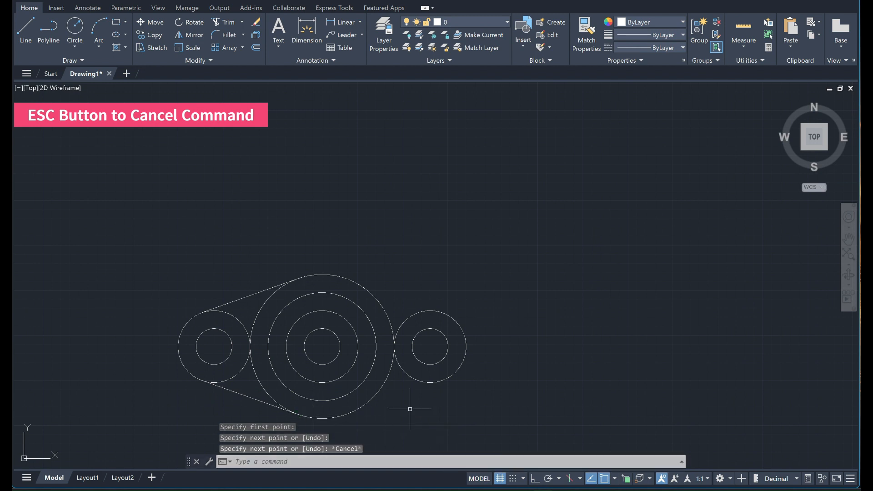
- Draw the upper tangent line from the outermost central circle to the right radius 10 circle
key("Return")
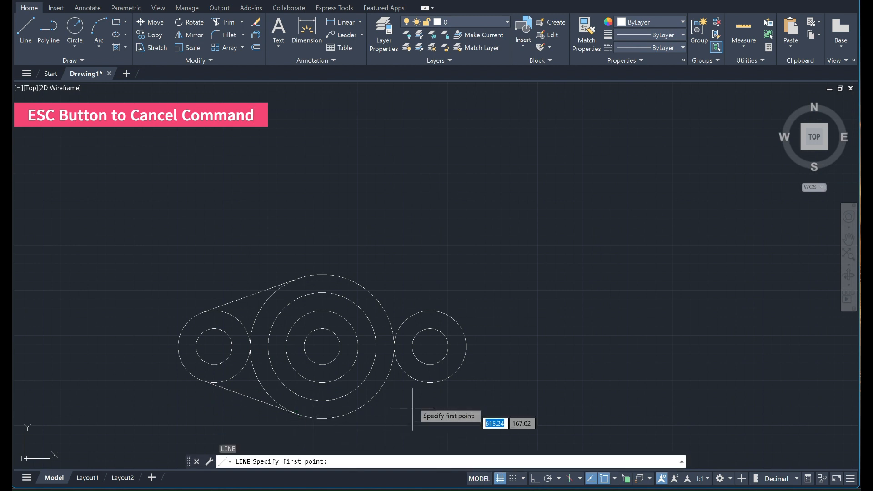
left_click(375, 294)
left_click(445, 312)
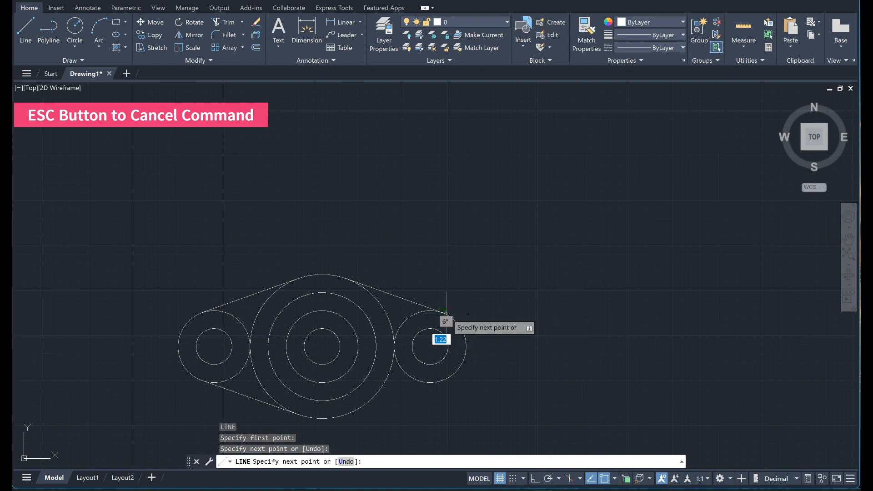
key("Escape")
- Draw the lower tangent line from the right radius 10 circle to the outermost central circle
key("Return")
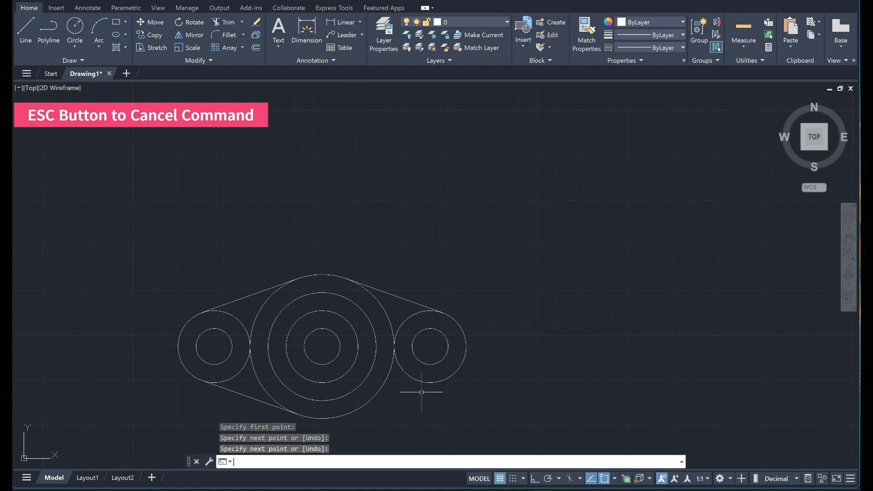
left_click(424, 386)
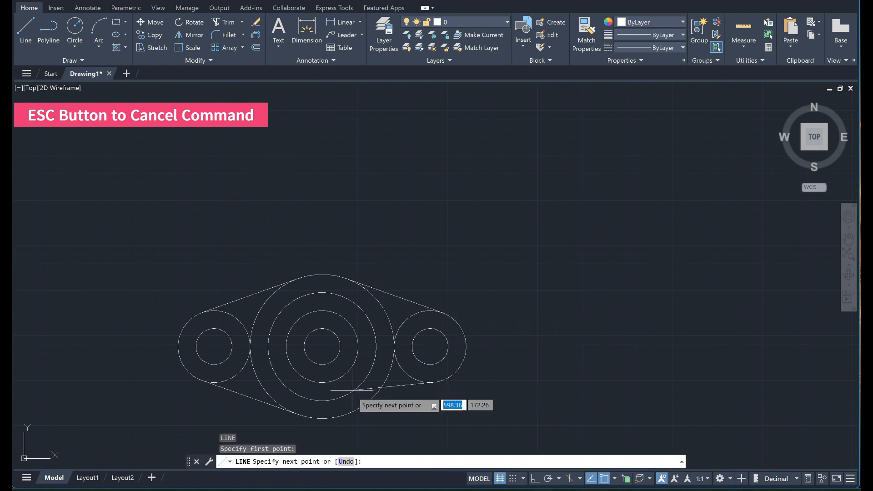
left_click(353, 406)
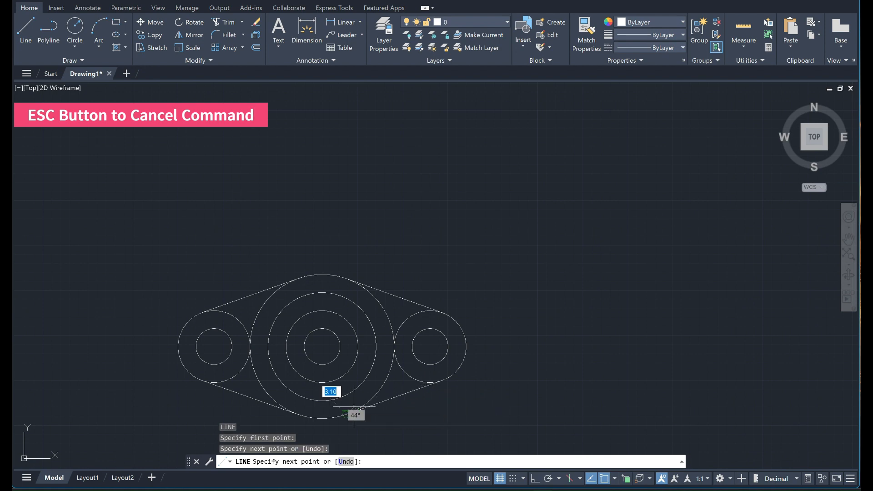
key("Escape")
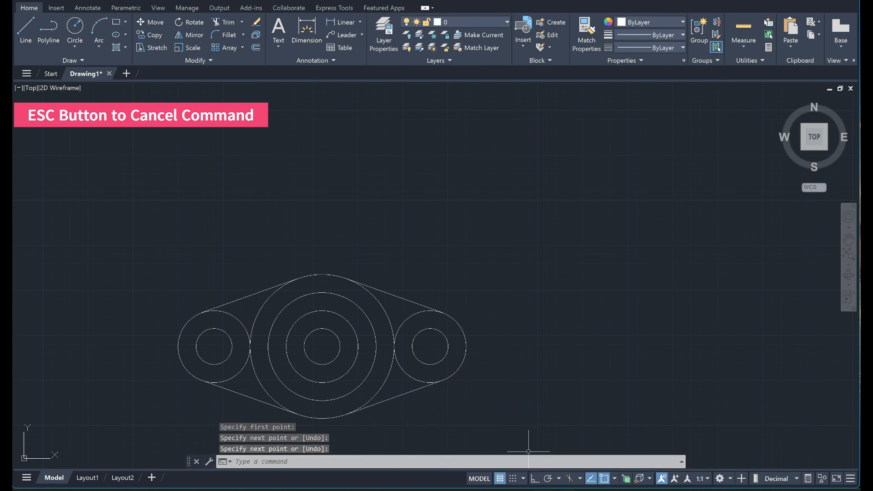
- Trim away the inner arcs of both end circles and the side arcs of the outermost central circle between the tangent lines
key("alt+Tab")
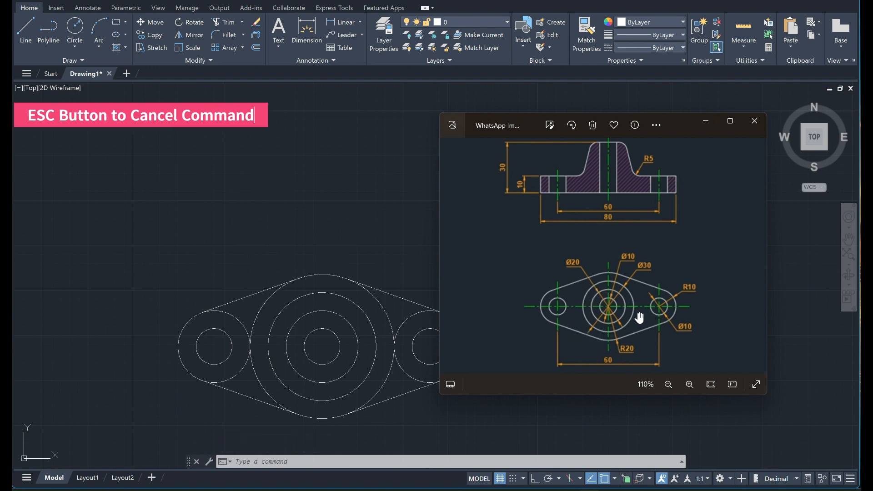
left_click(699, 128)
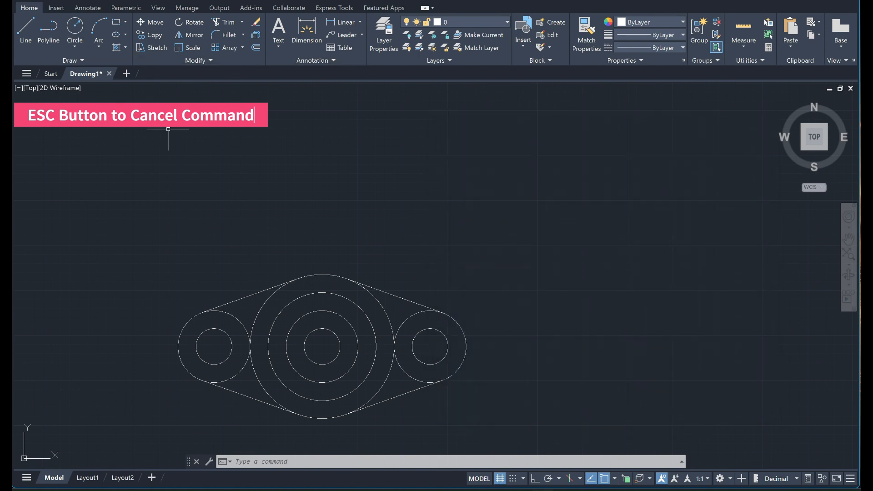
type("tr")
key("Return")
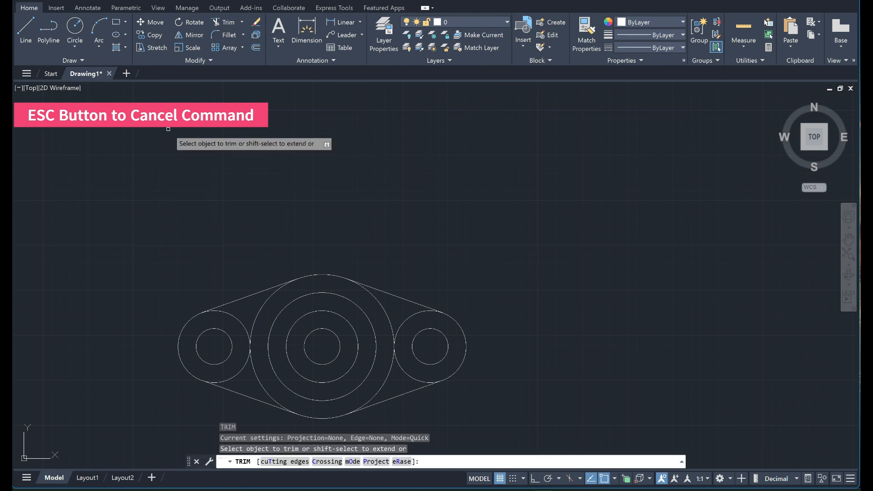
left_click(234, 317)
left_click(241, 364)
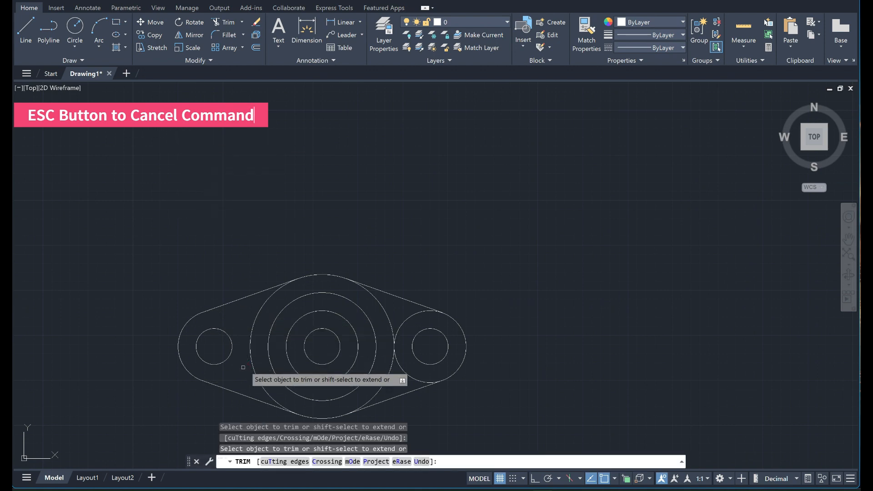
left_click(248, 344)
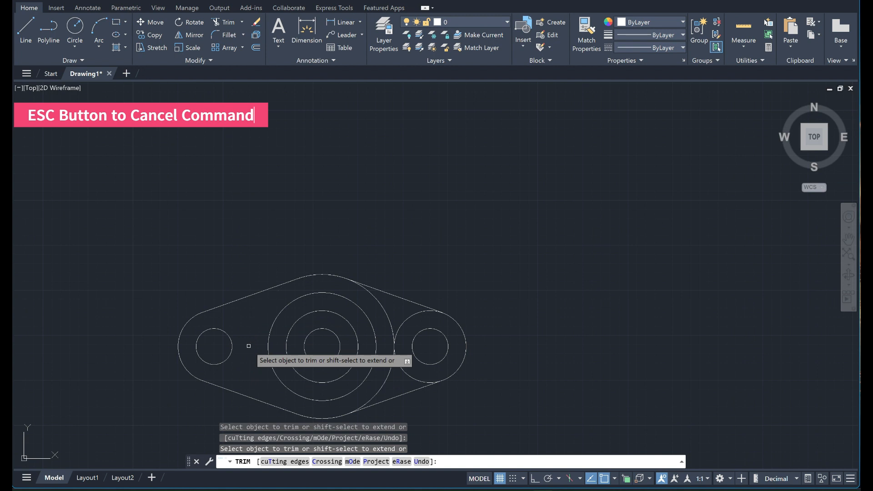
left_click(392, 329)
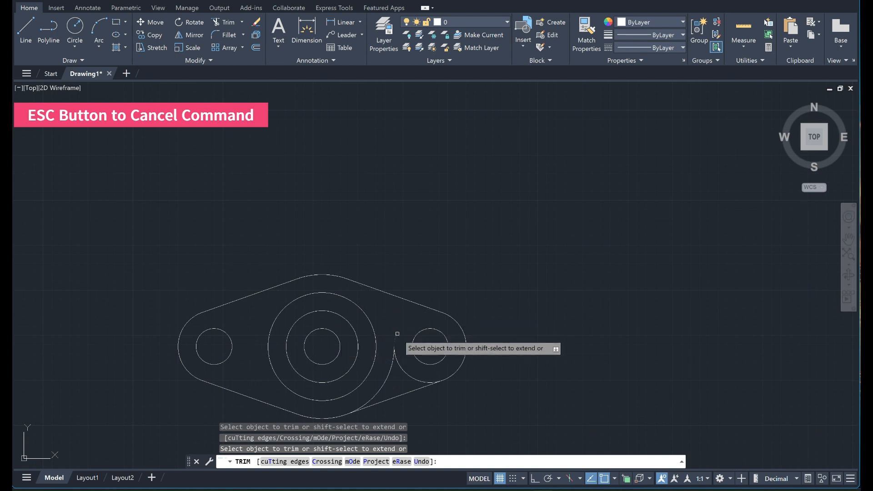
left_click(394, 361)
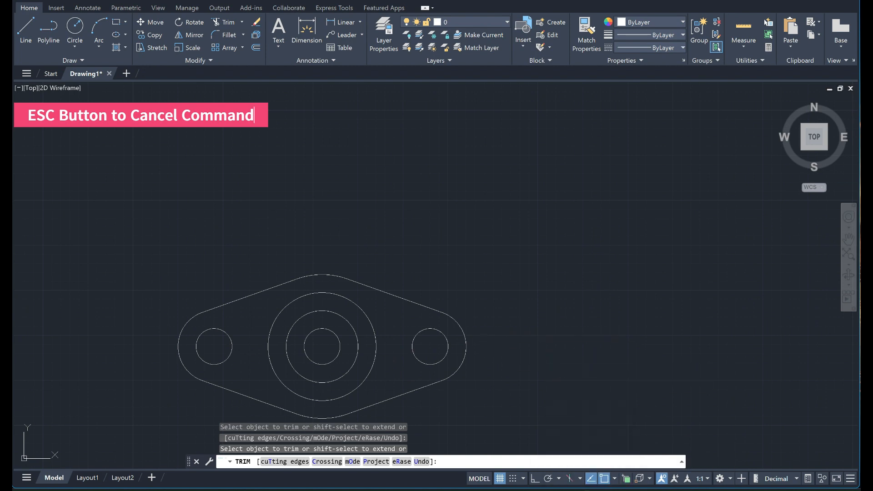
- Create a layer named c, load the CENTER linetype and assign it to that layer
left_click(589, 490)
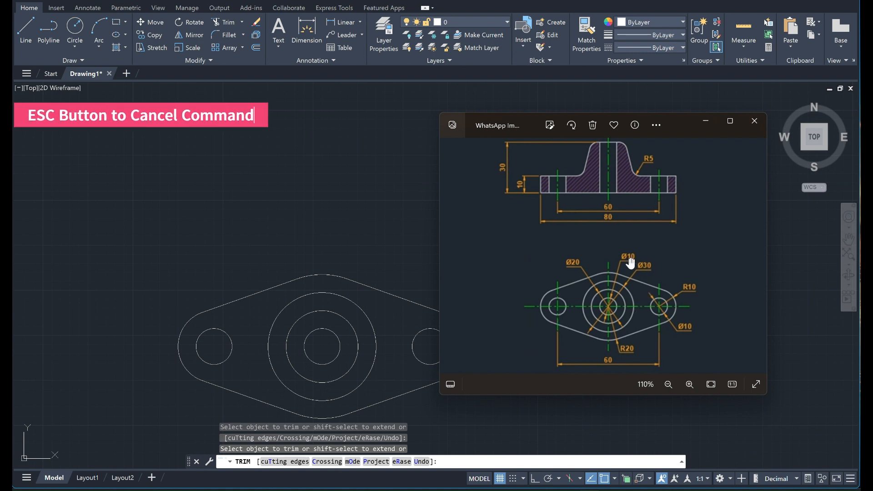
left_click(705, 121)
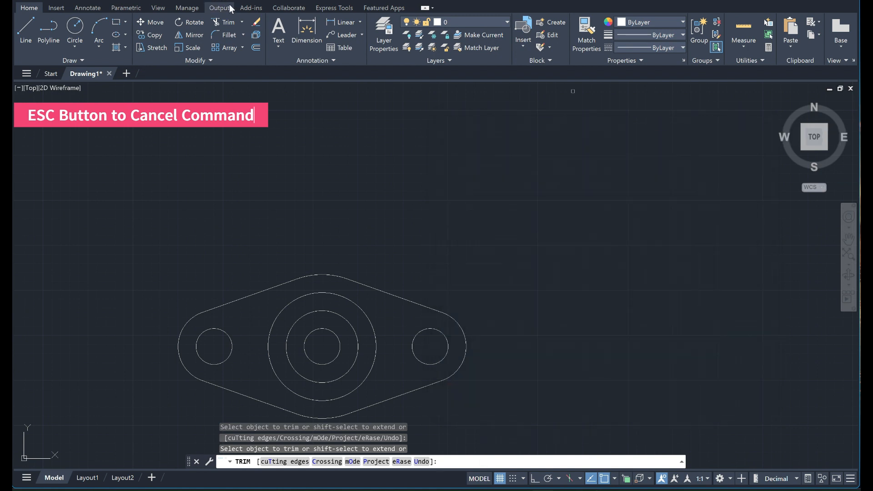
left_click(387, 36)
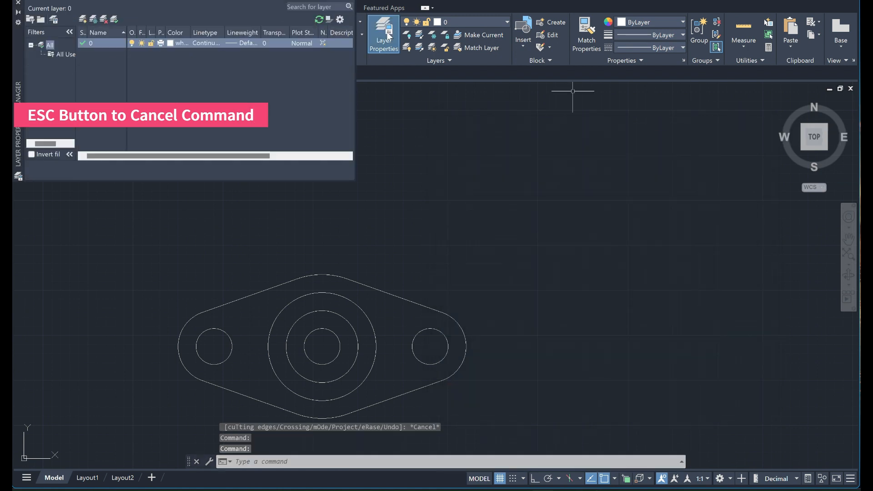
left_click(82, 21)
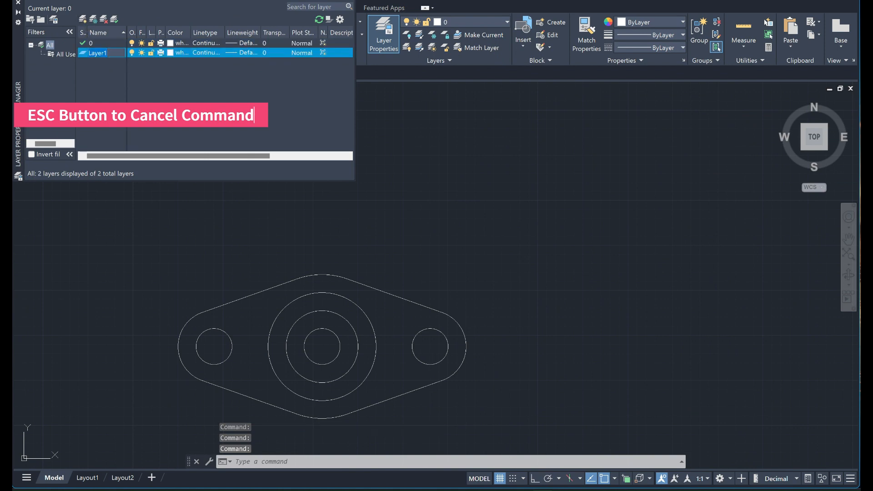
left_click(204, 52)
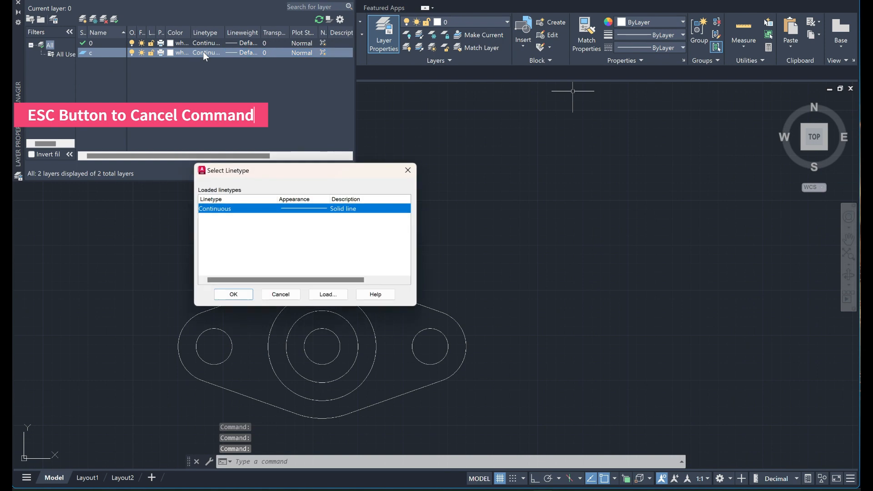
left_click(327, 293)
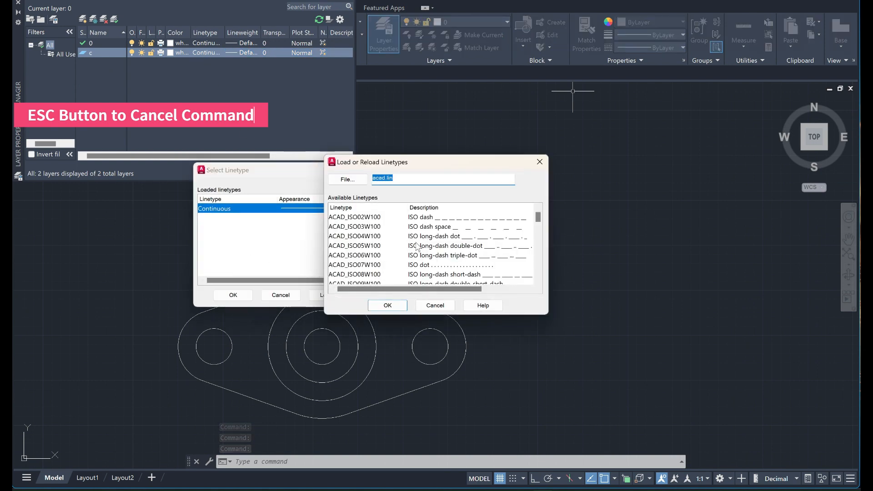
scroll(418, 246, "down", 6)
left_click(339, 217)
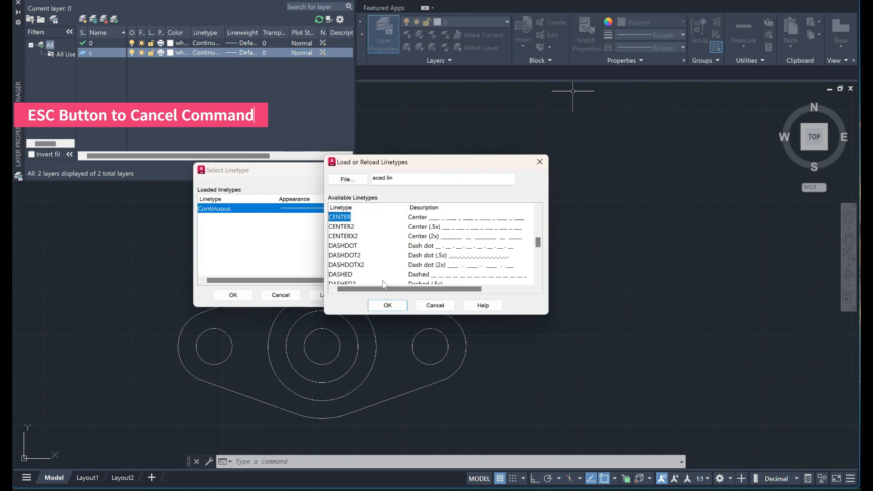
left_click(387, 305)
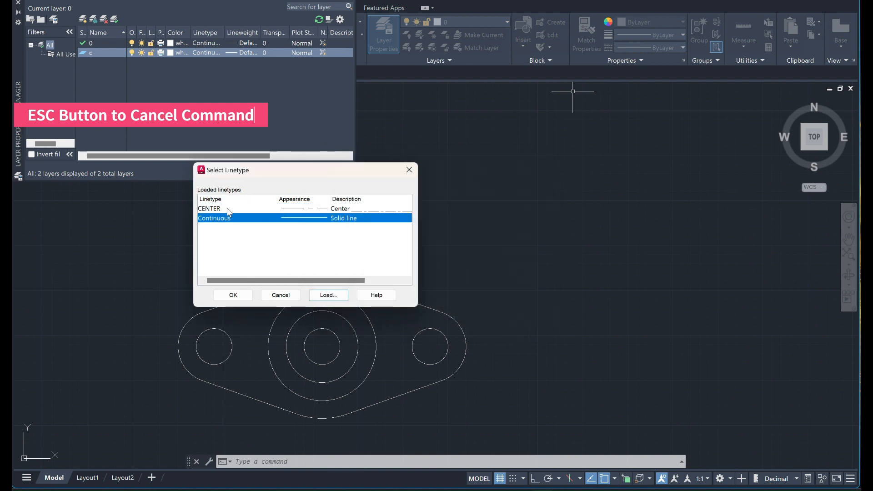
left_click(227, 209)
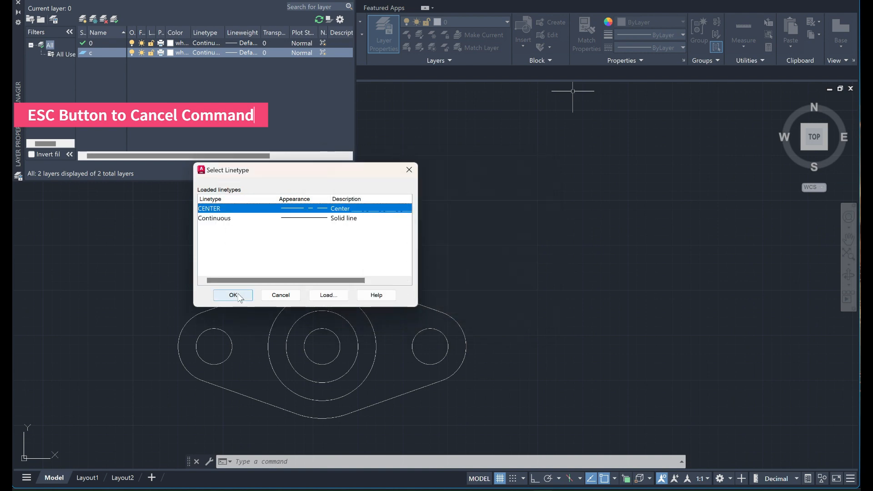
left_click(237, 294)
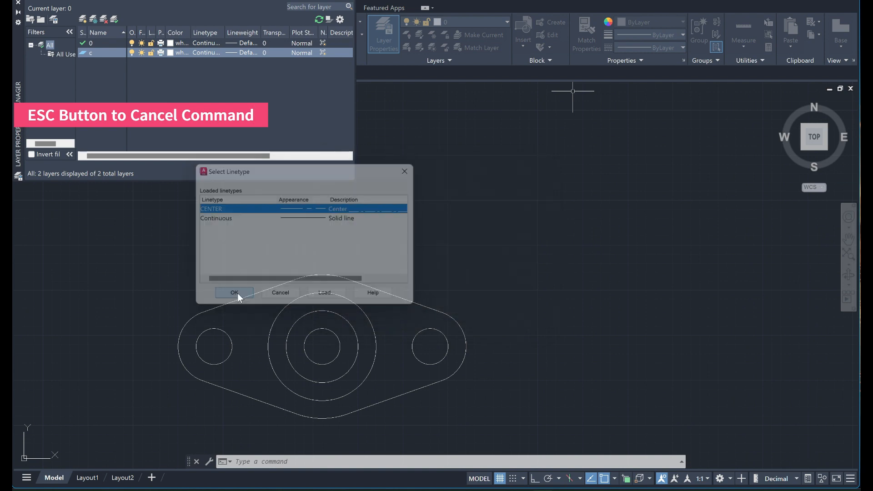
- Set the color of layer c to green, index color 80
left_click(171, 53)
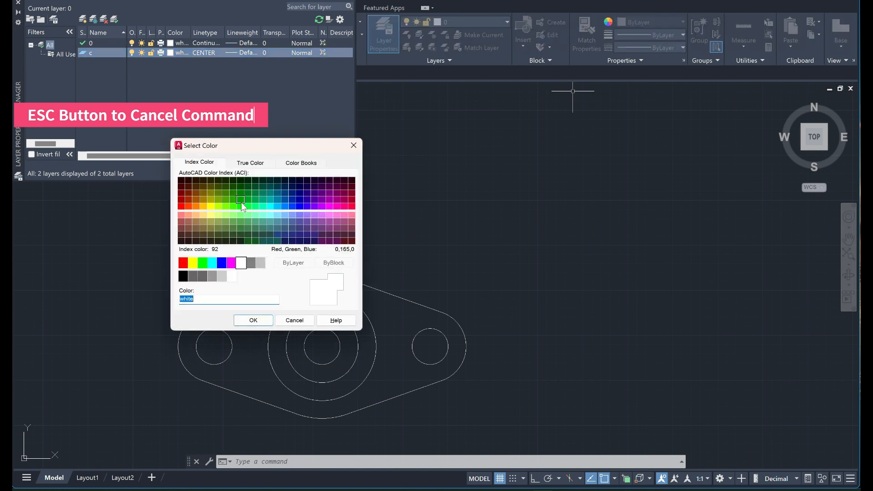
left_click(233, 206)
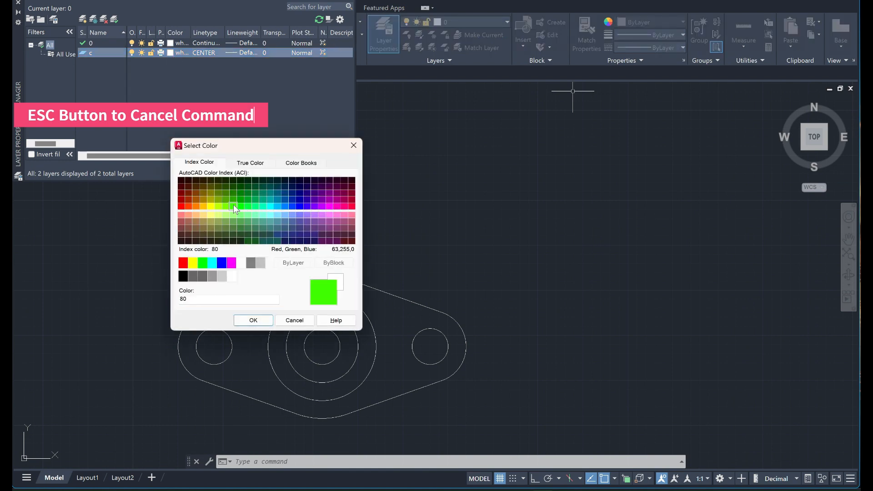
left_click(254, 320)
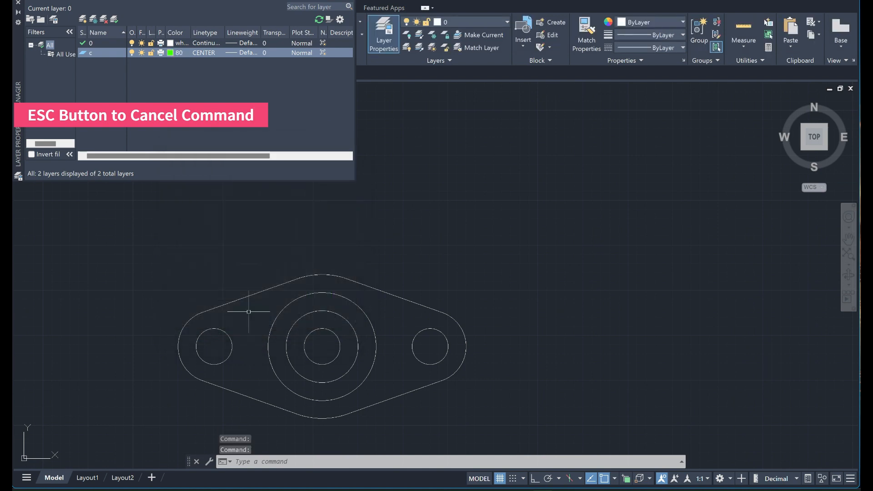
- Create a layer named d with orange index color 30 and the Continuous linetype, and close the layer manager
left_click(83, 20)
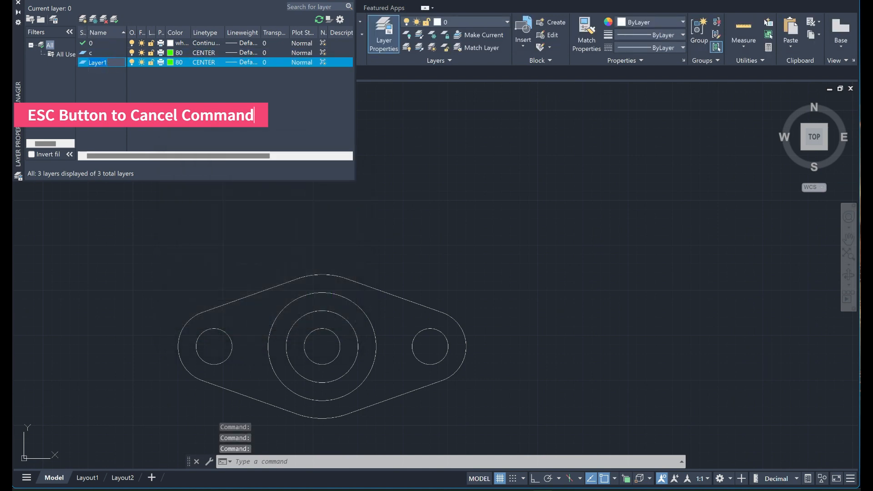
type("d")
key("Return")
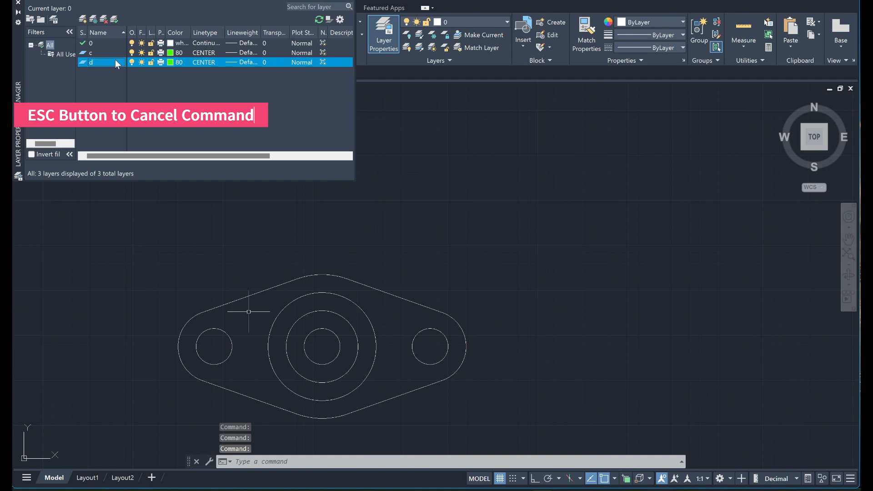
left_click(172, 63)
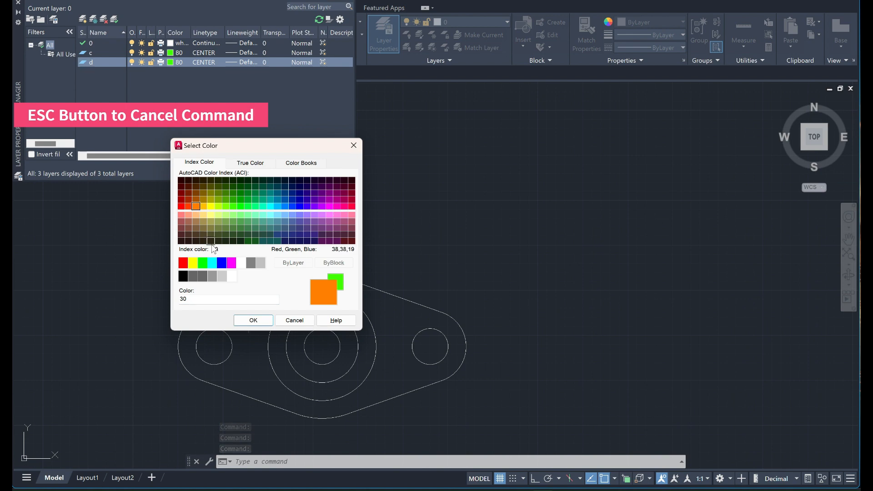
left_click(257, 321)
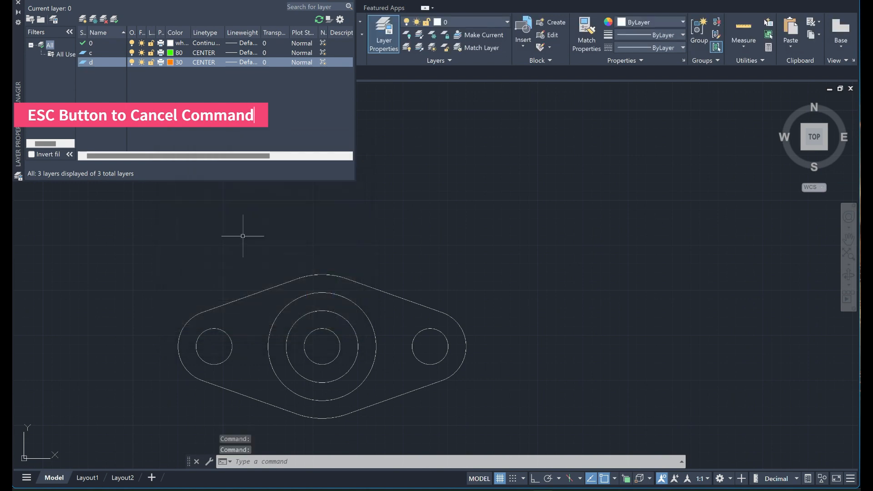
left_click(203, 62)
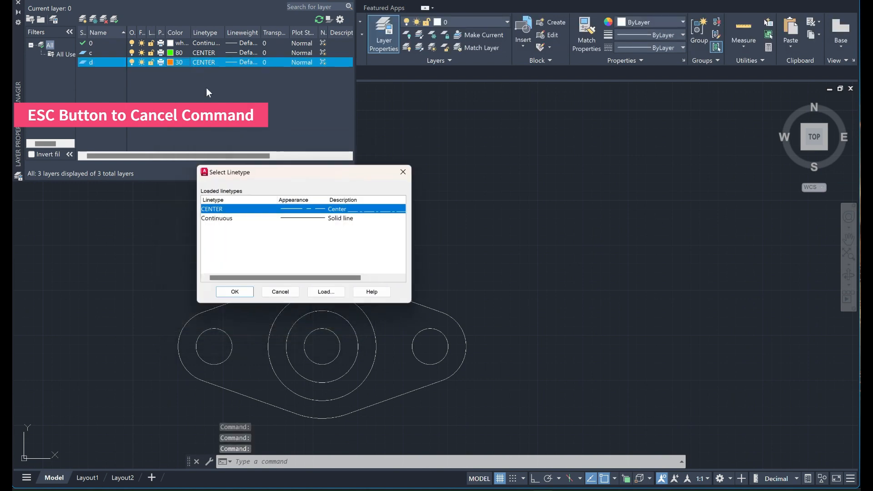
left_click(262, 219)
left_click(232, 295)
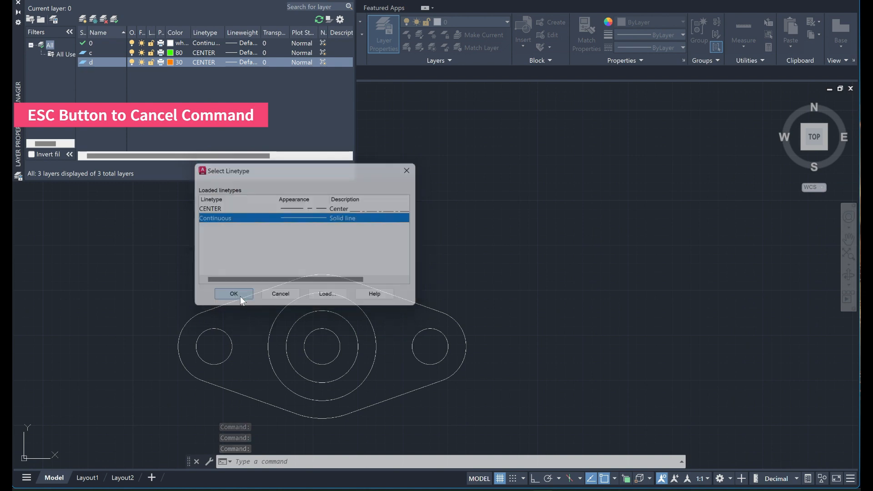
left_click(18, 4)
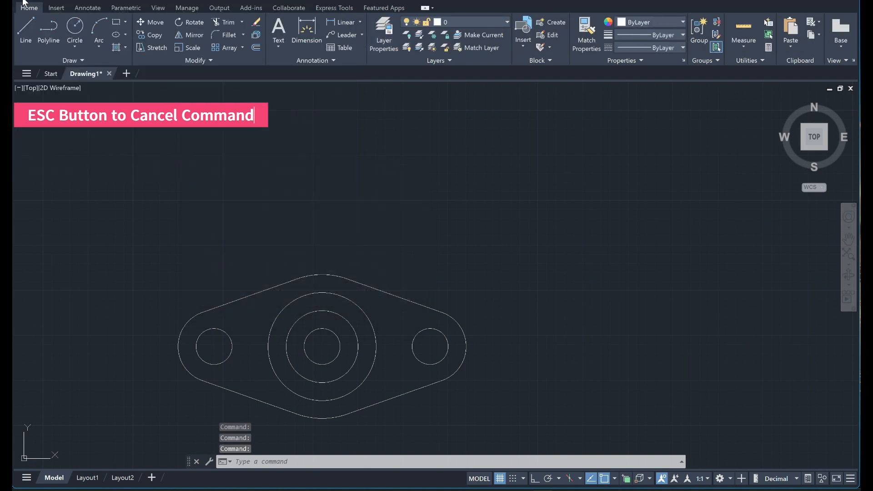
- Make layer c current and start the Line command
left_click(506, 22)
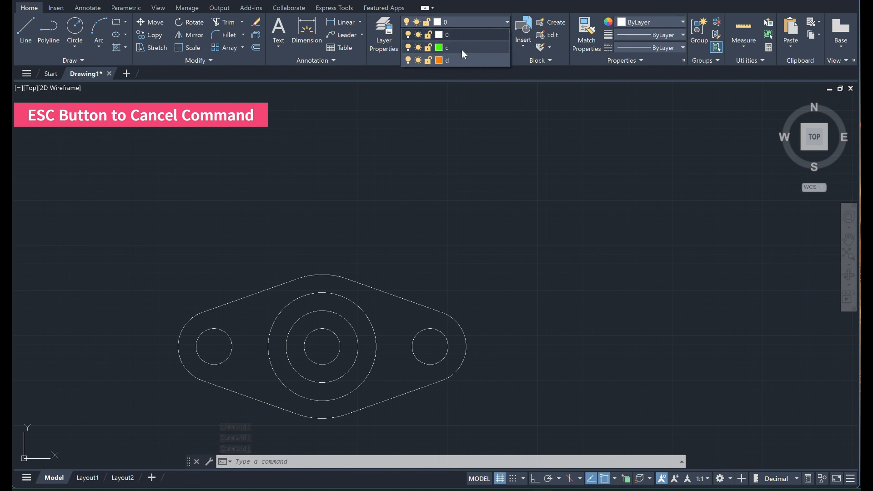
left_click(462, 50)
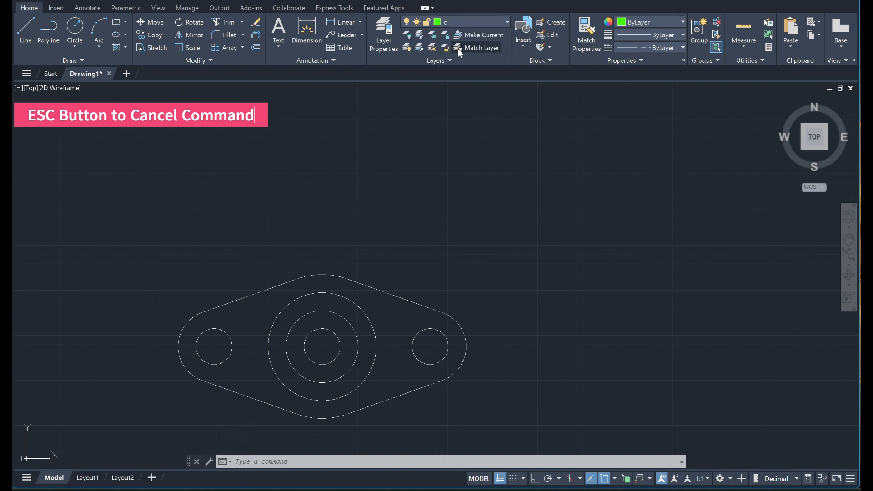
left_click(27, 28)
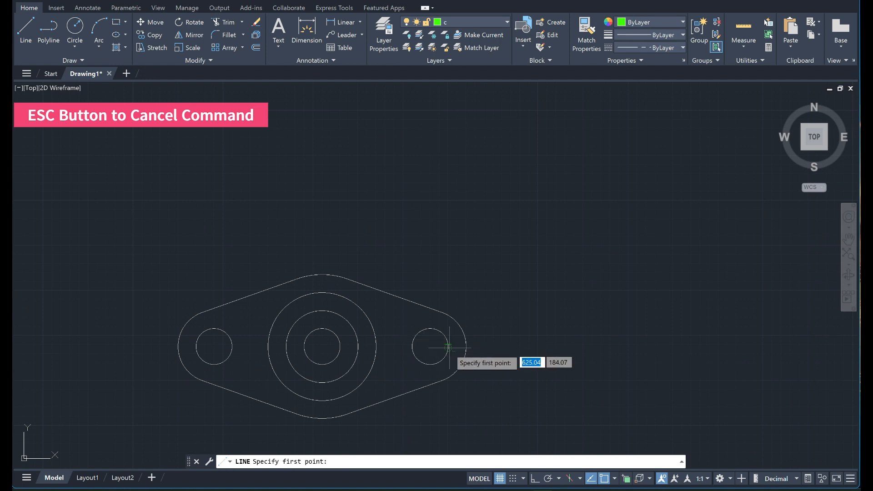
- Turn on the Endpoint, Midpoint, Center, Geometric Center, Quadrant, Intersection, Insertion, Perpendicular, Nearest and Apparent Intersection object snaps
left_click(616, 479)
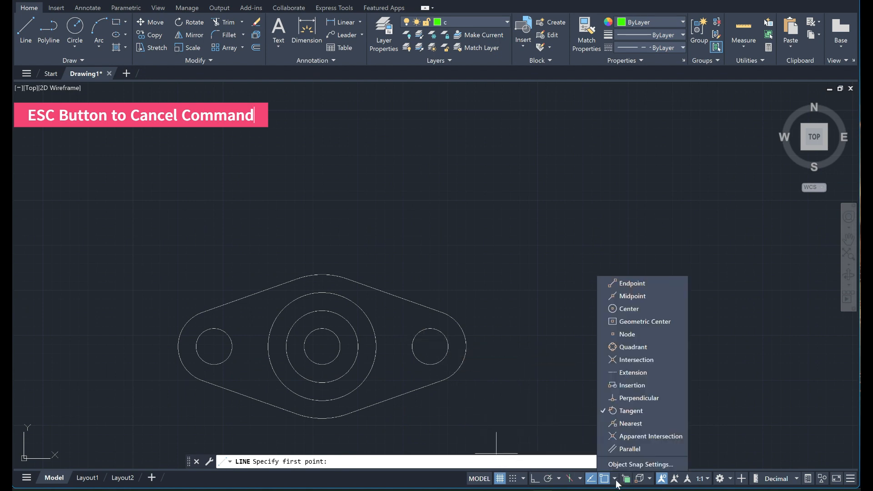
left_click(632, 293)
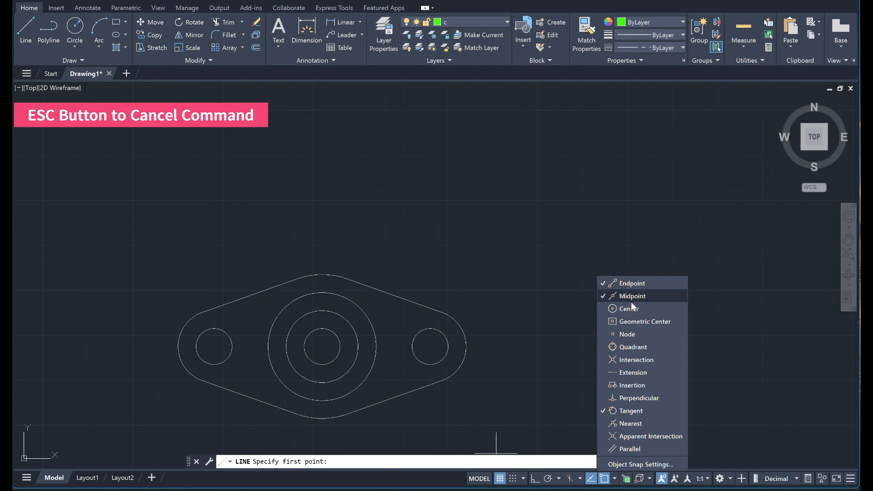
left_click(633, 306)
left_click(634, 320)
left_click(637, 348)
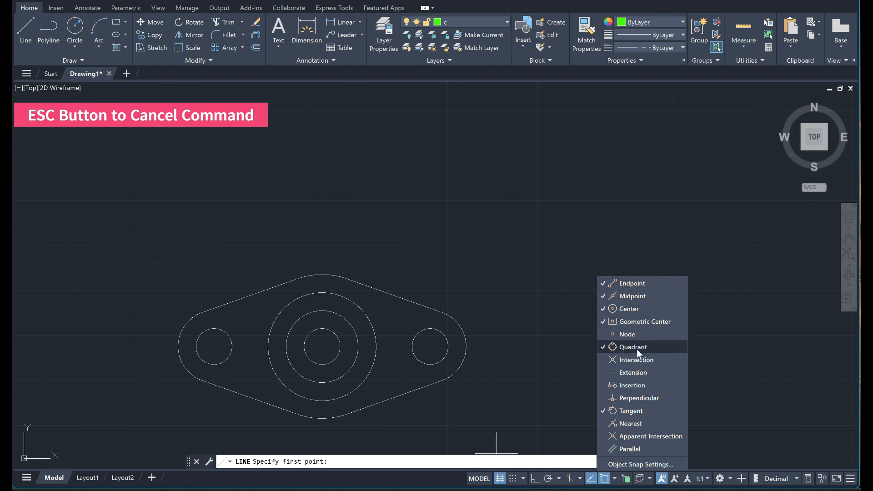
left_click(642, 361)
left_click(642, 385)
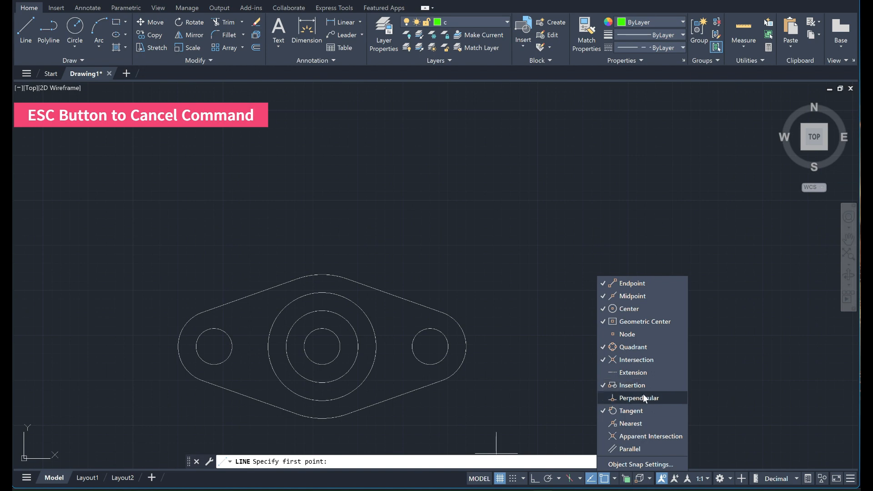
left_click(640, 422)
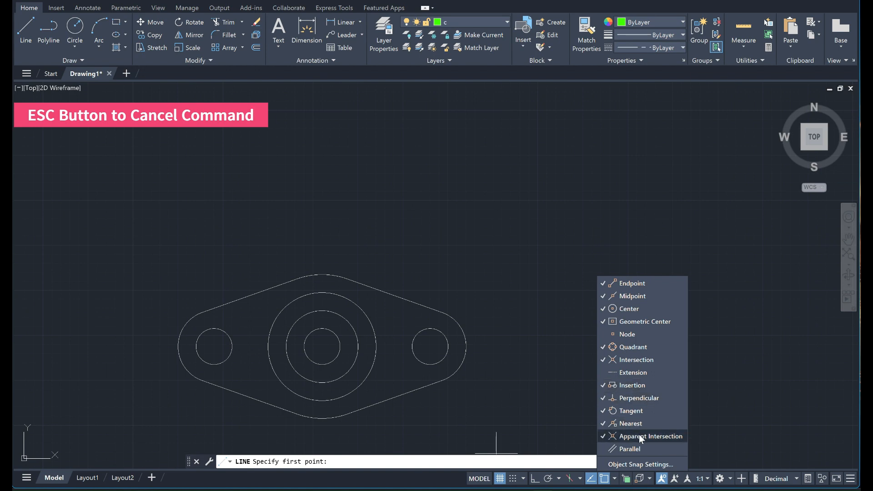
- With Ortho on, draw a horizontal centre line from the left hole's centre outward, ending just past the flange's left edge
left_click(638, 435)
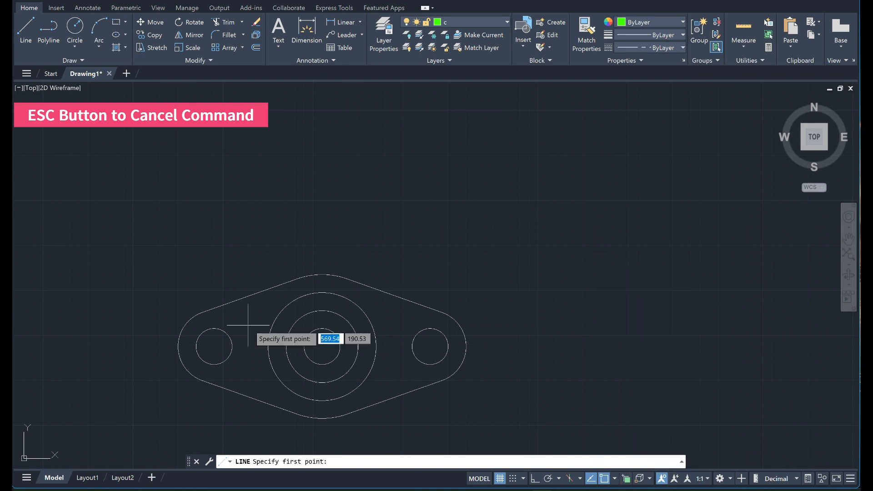
left_click(214, 347)
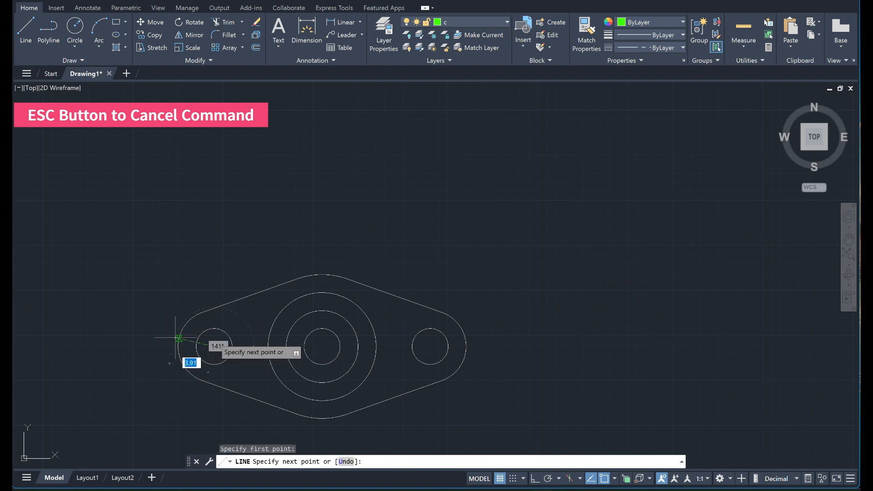
key("F8")
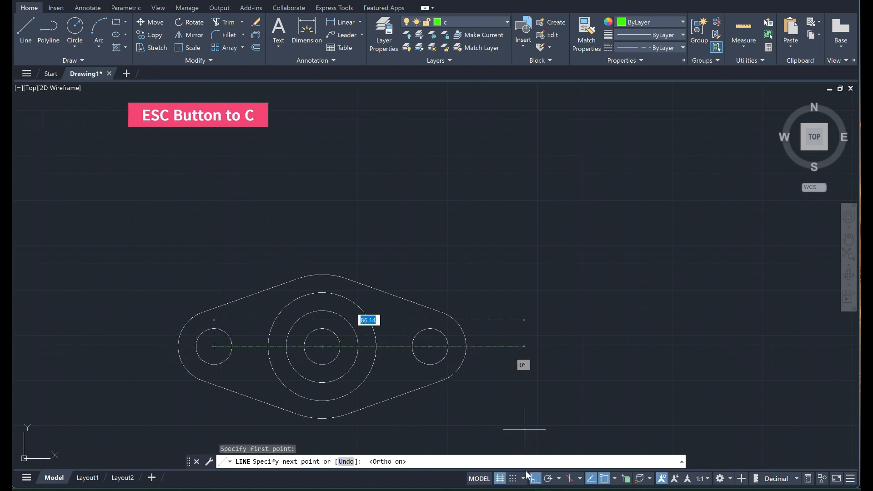
left_click(160, 326)
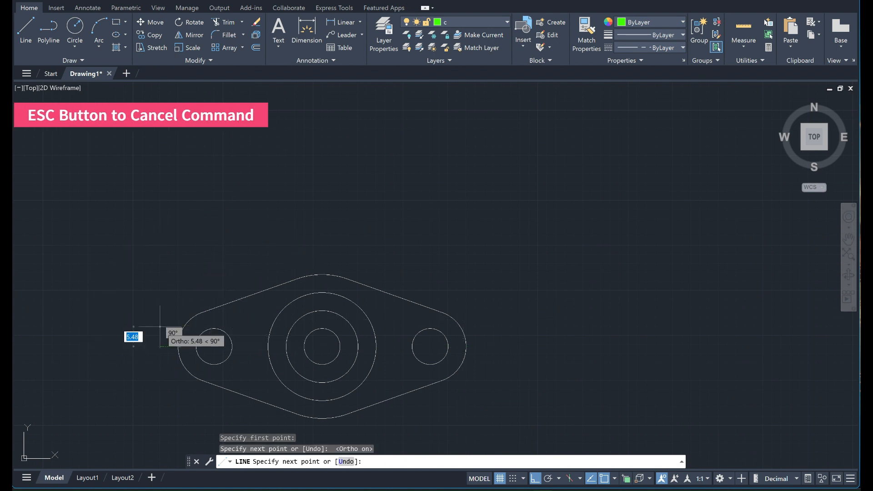
key("Escape")
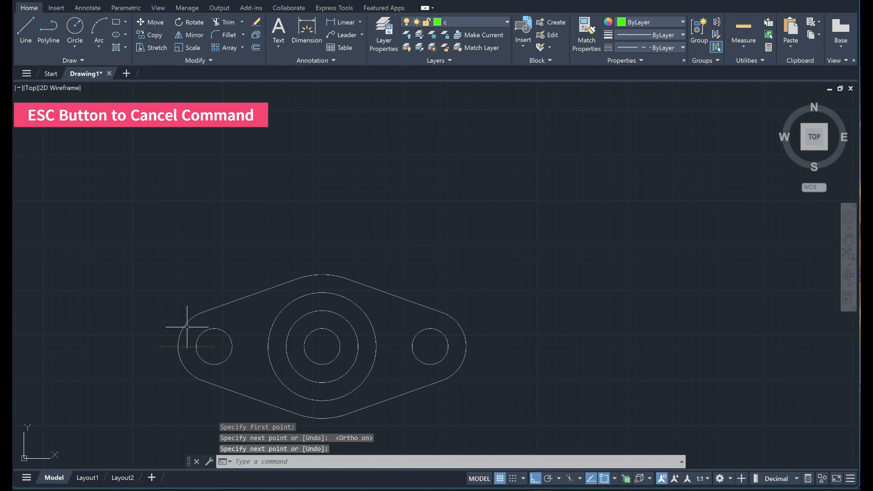
- Draw a vertical centre line from the left hole's centre downward, ending below the flange outline
key("Return")
left_click(213, 346)
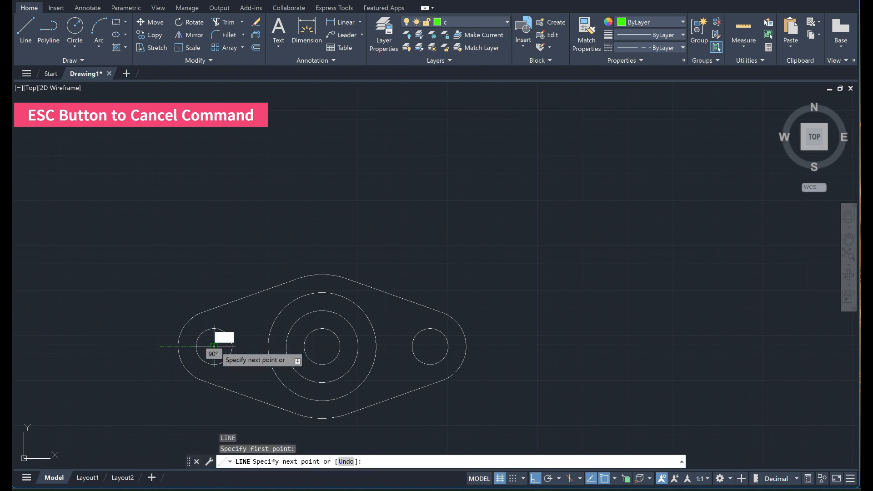
left_click(214, 403)
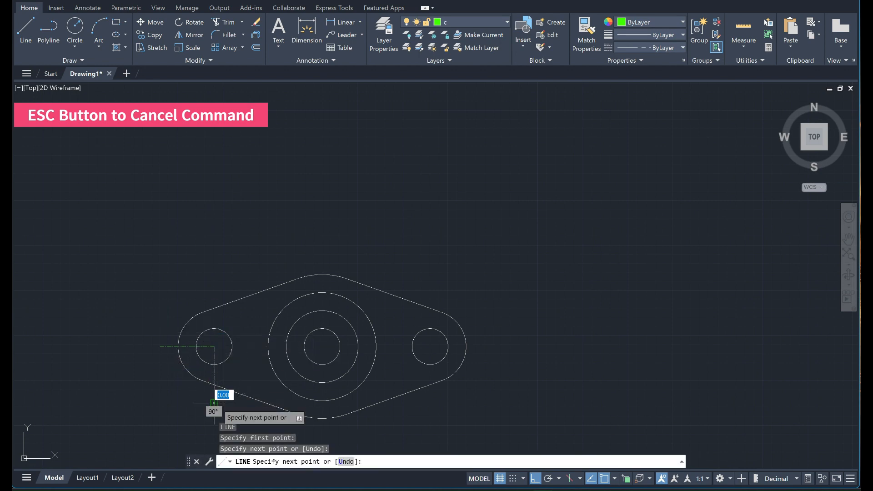
key("Escape")
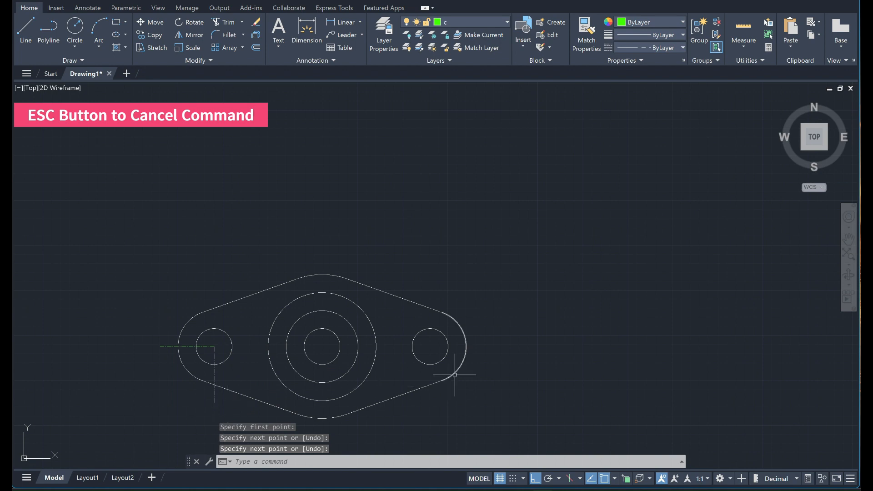
- Draw a horizontal centre line about 14.5 long from the right hole's centre outward past the flange's right edge
key("Return")
left_click(430, 346)
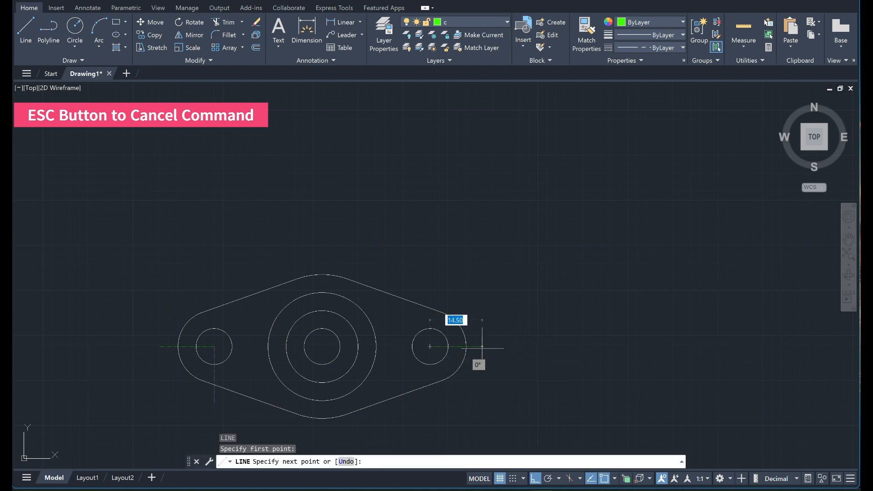
left_click(482, 346)
key("Escape")
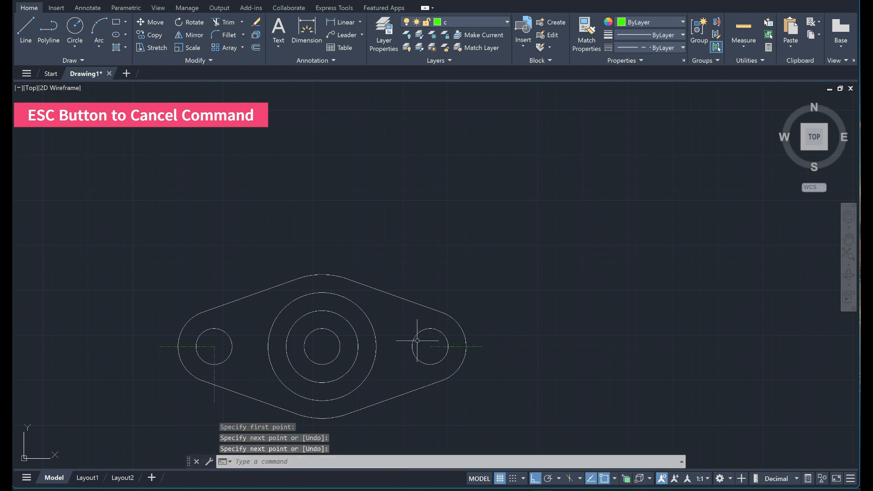
- Draw a vertical centre line about 16 long from the right hole's centre downward past the flange outline
key("Return")
left_click(430, 346)
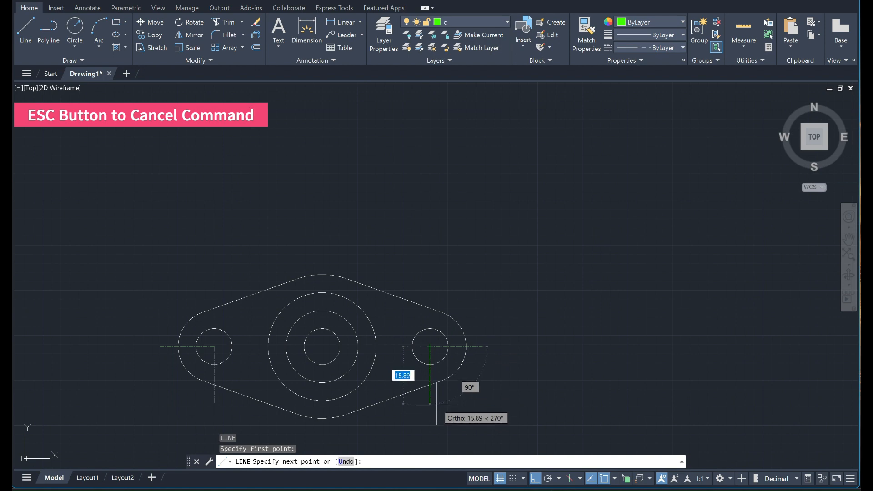
left_click(431, 385)
key("Escape")
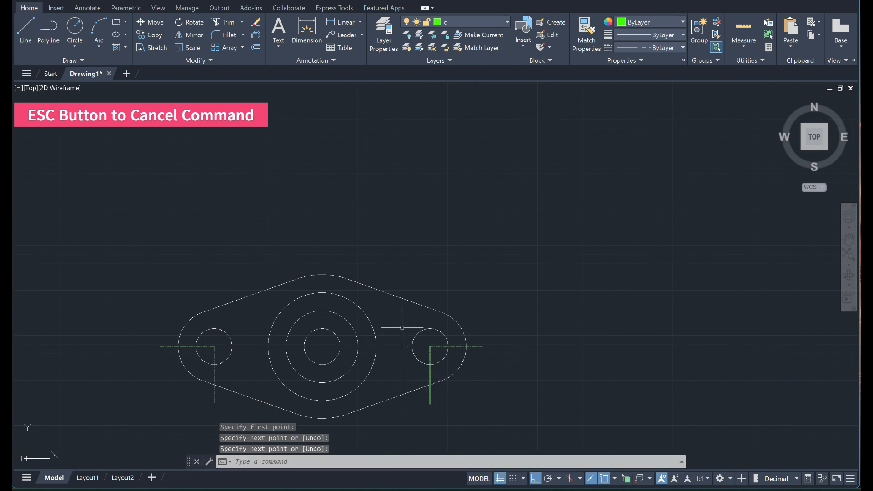
- Draw a horizontal centre line joining the centres of the right and left holes
type("l")
key("Return")
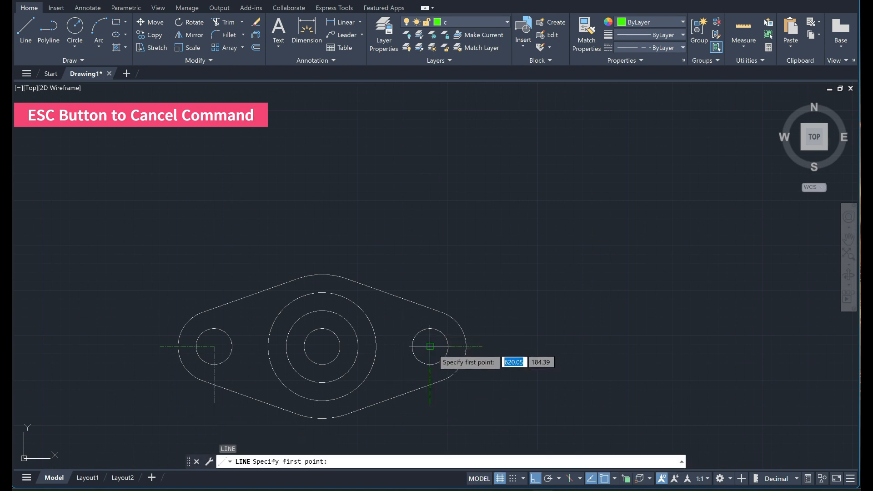
left_click(431, 346)
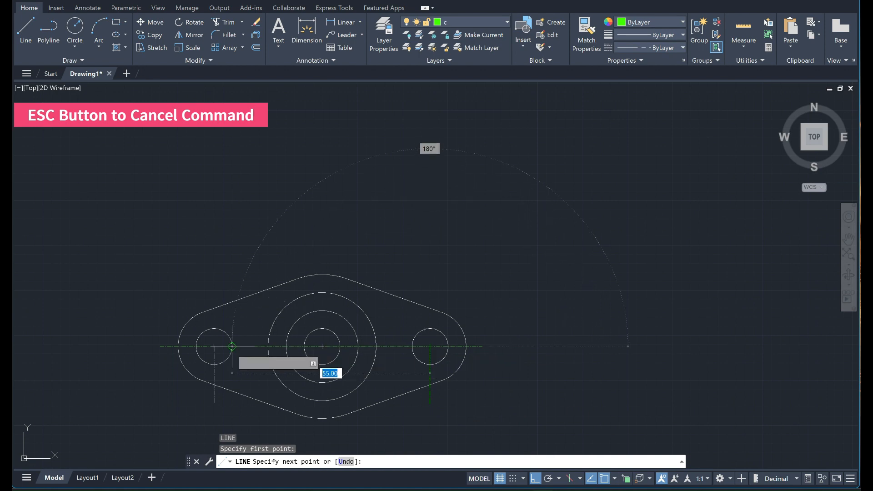
left_click(214, 346)
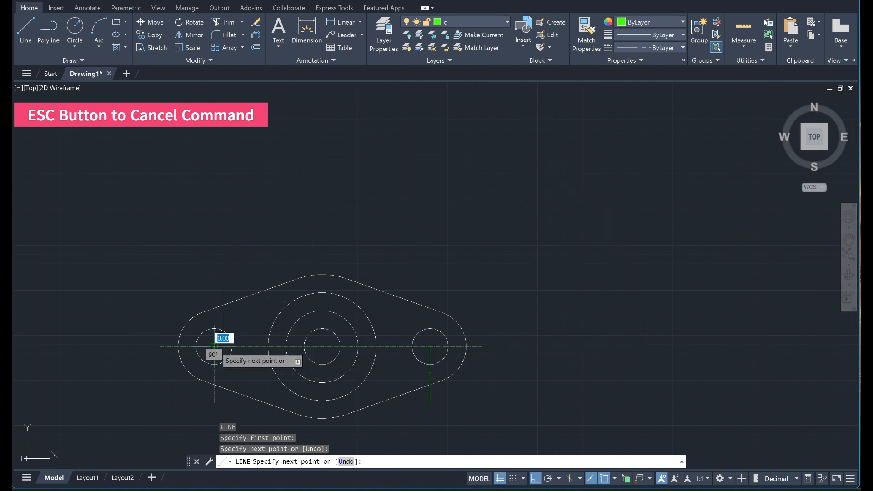
key("Escape")
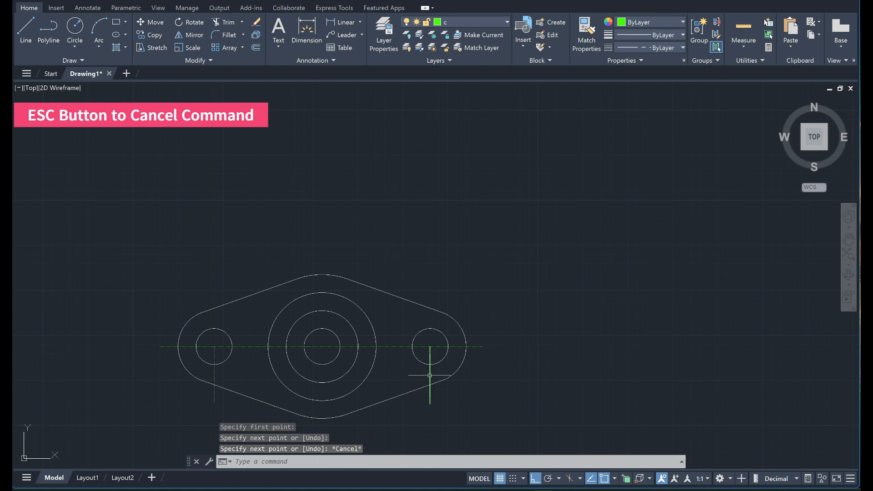
- Check the centre lines in the reference image and stretch the upper end of the right hole's vertical centre line above the flange outline
left_click(430, 376)
left_click(430, 347)
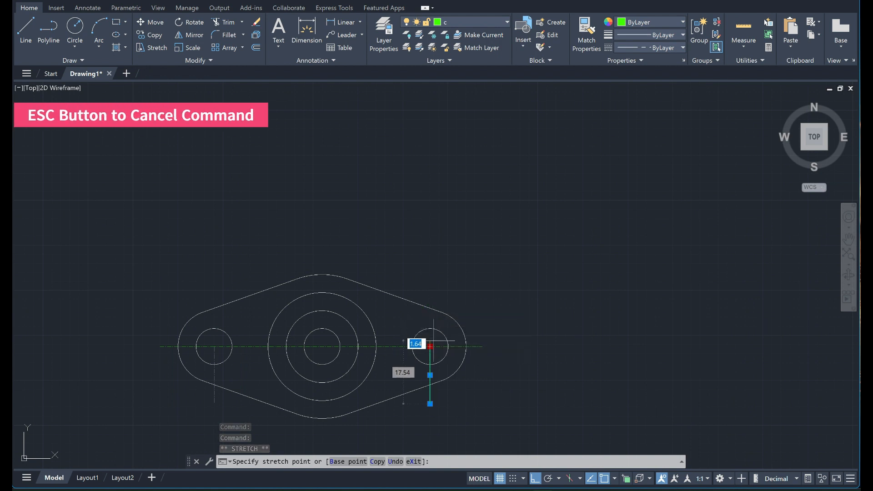
key("Escape")
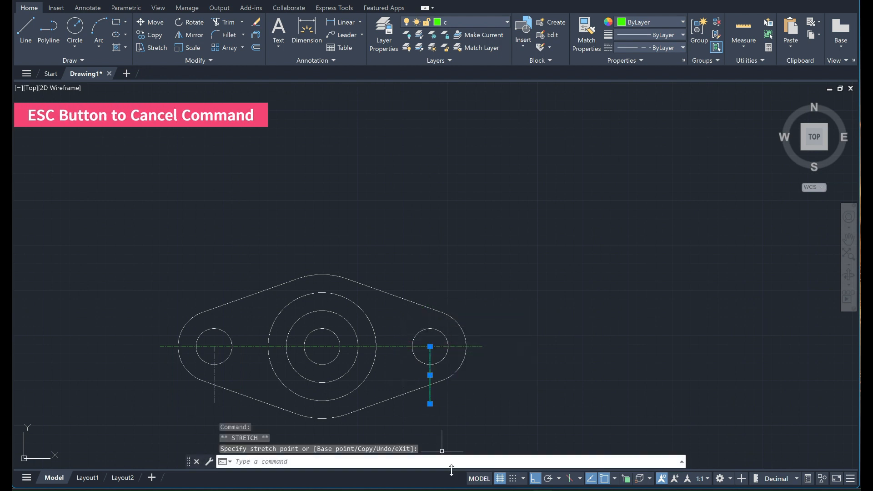
key("alt+Tab")
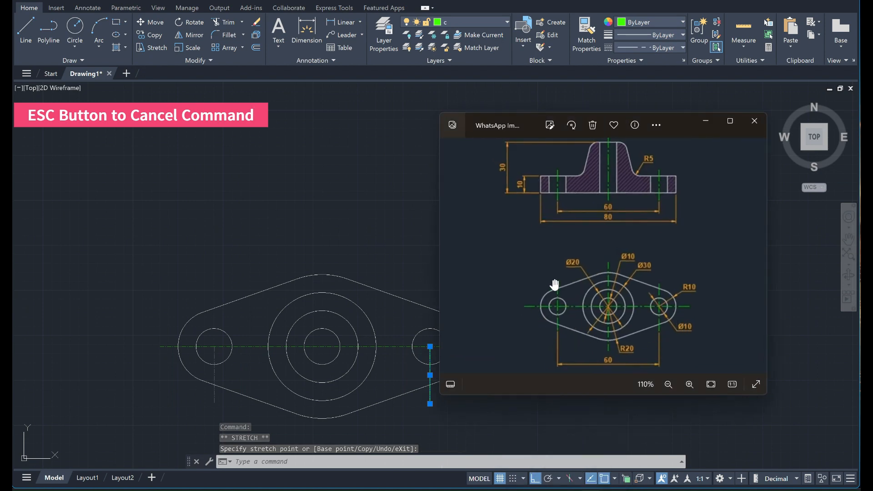
left_click(706, 121)
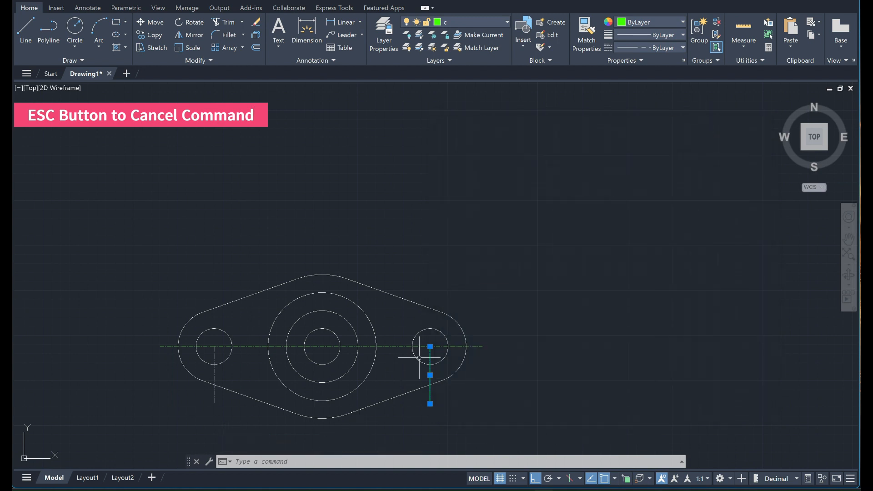
left_click(430, 347)
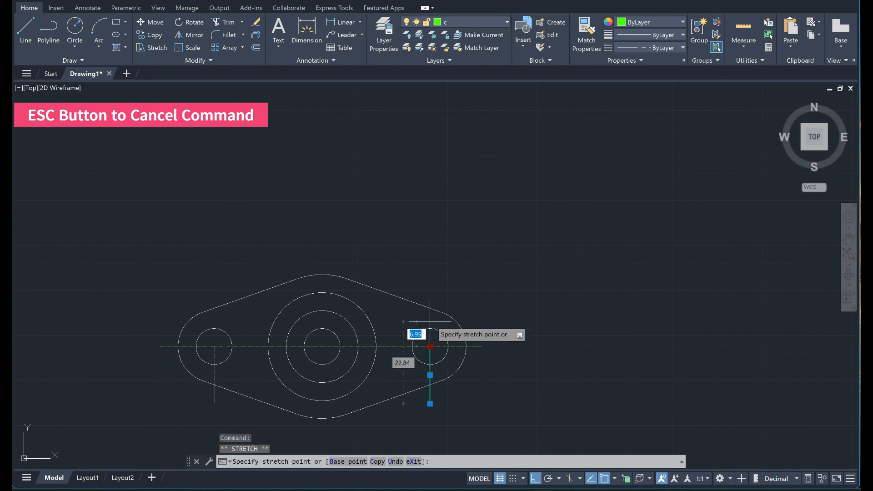
left_click(430, 292)
key("Escape")
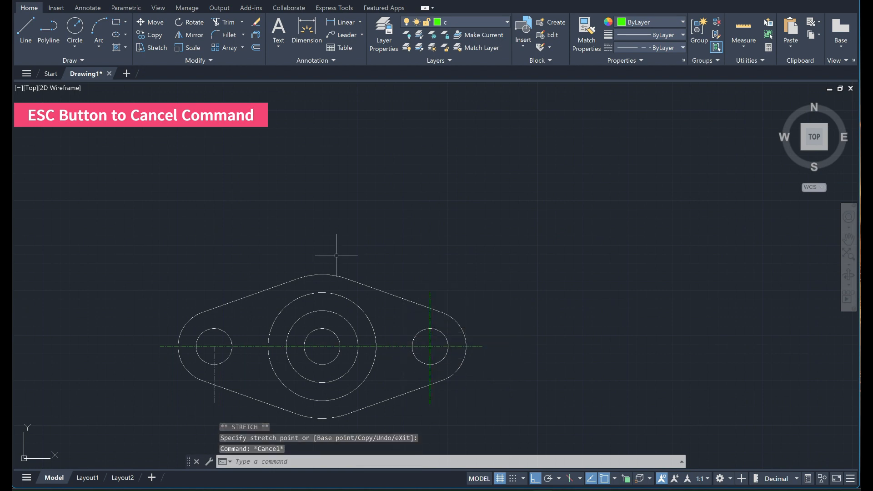
- Stretch the upper end of the left hole's vertical centre line about 15 upward, past the flange outline
left_click(214, 353)
left_click(214, 346)
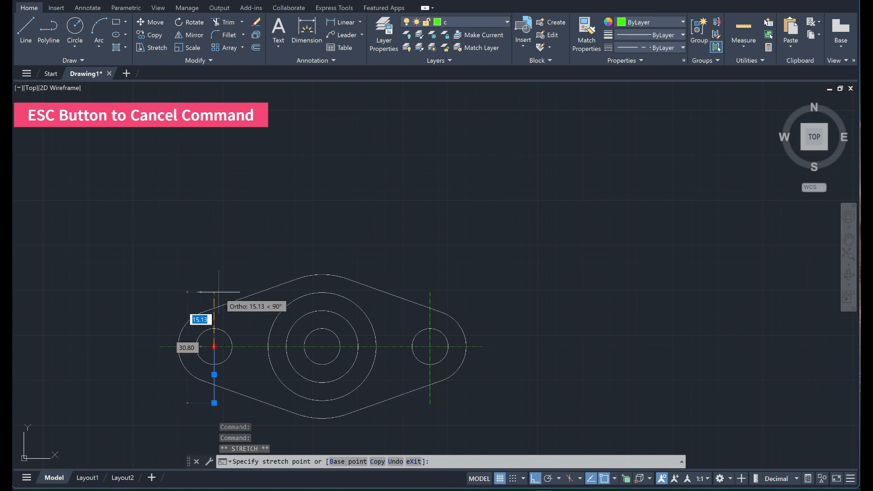
left_click(219, 293)
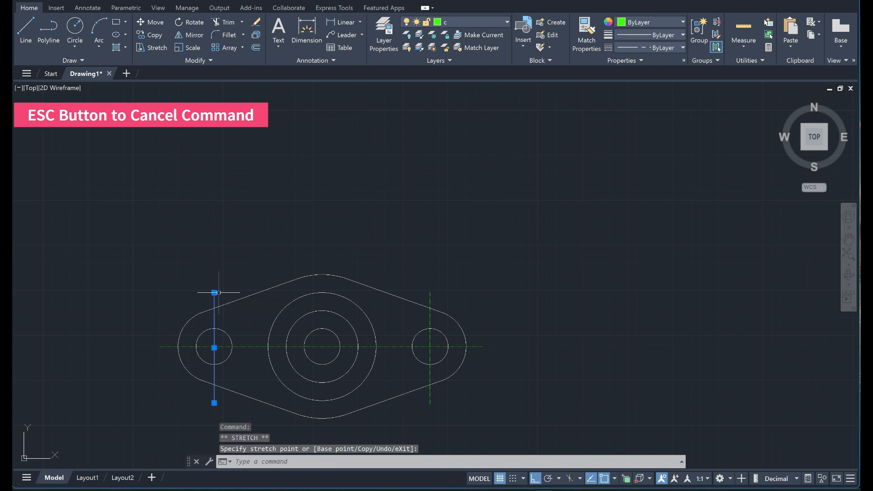
- Draw a vertical centre line from the centre of the concentric circles downward, ending below the flange outline
type("l")
key("Return")
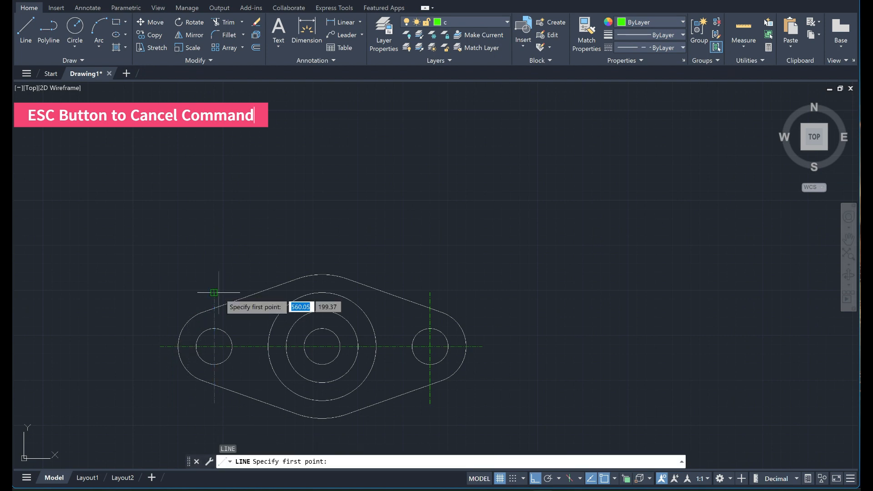
left_click(322, 346)
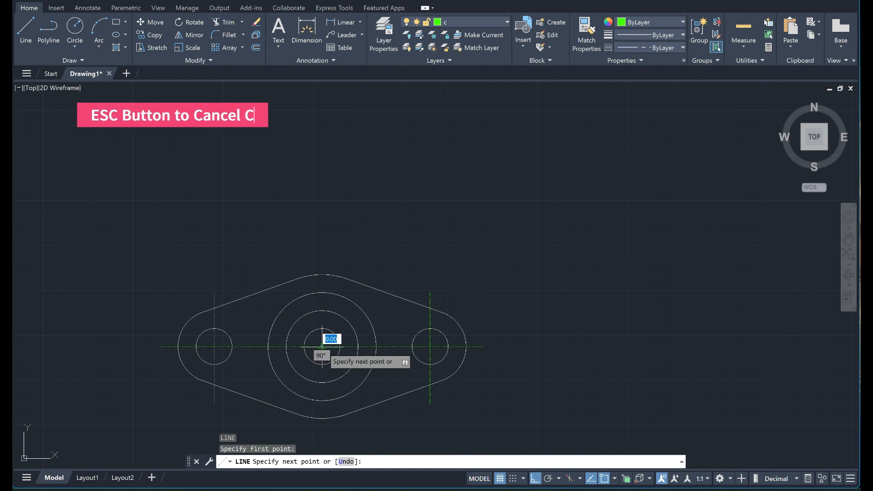
left_click(322, 435)
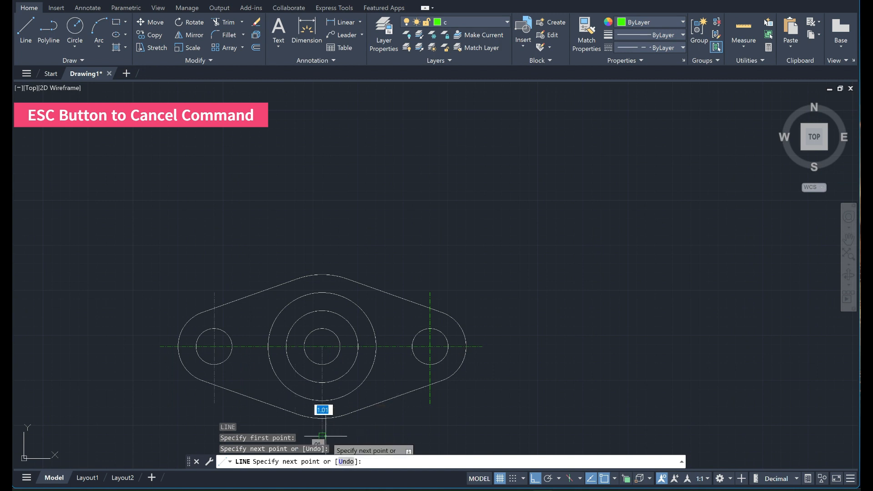
key("Escape")
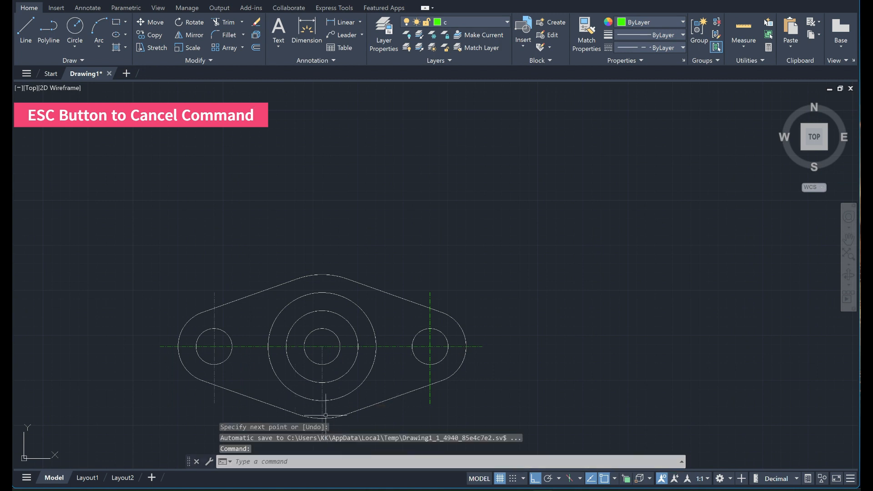
- Stretch the upper end of the middle vertical centre line above the flange outline and compare the drawing with the reference image
left_click(322, 372)
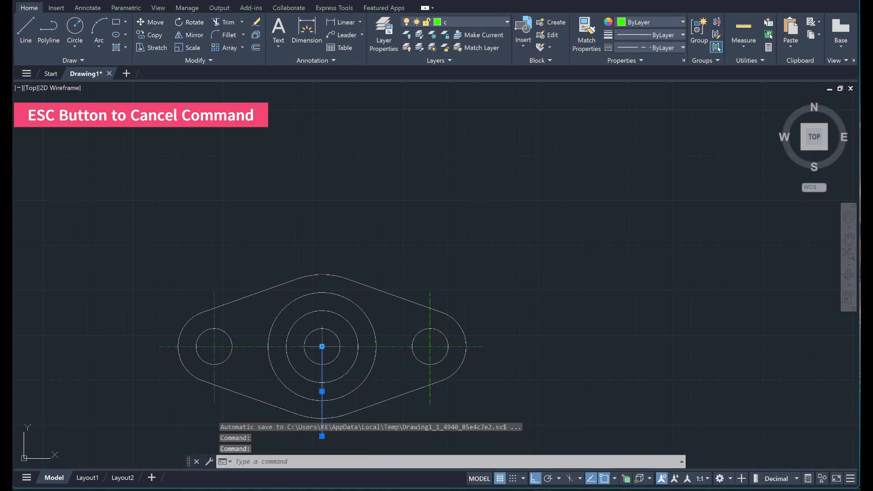
left_click(322, 346)
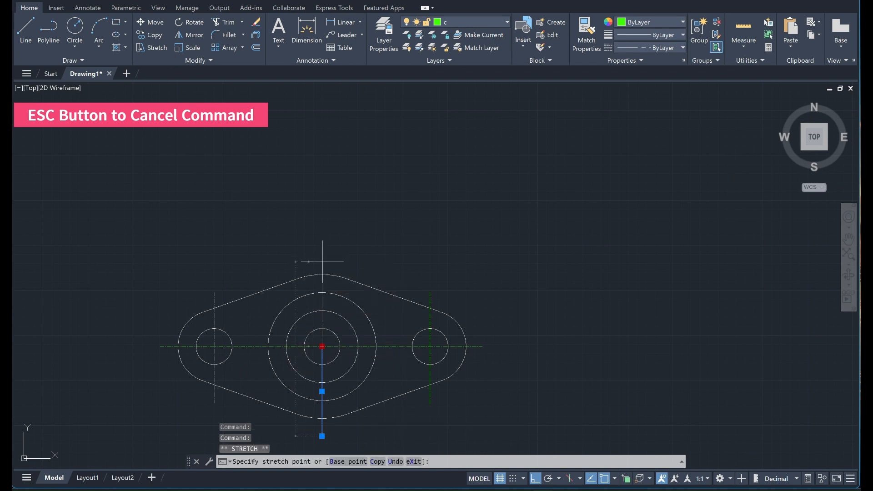
left_click(322, 262)
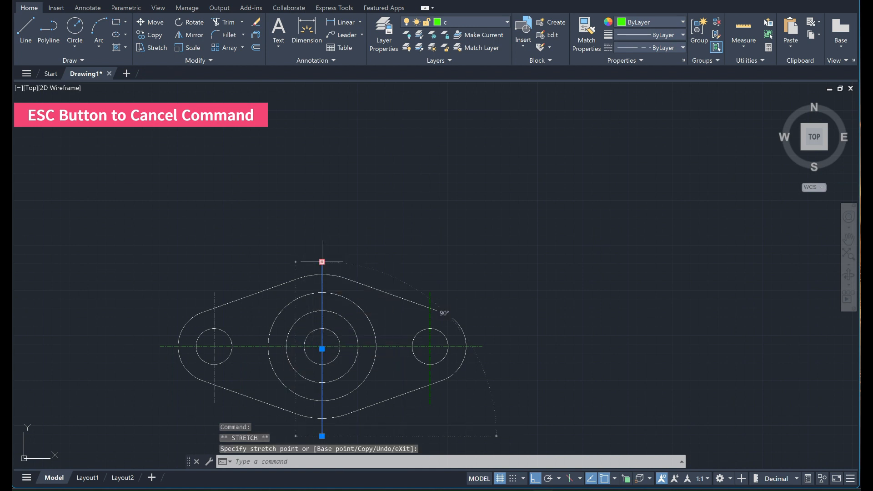
key("space")
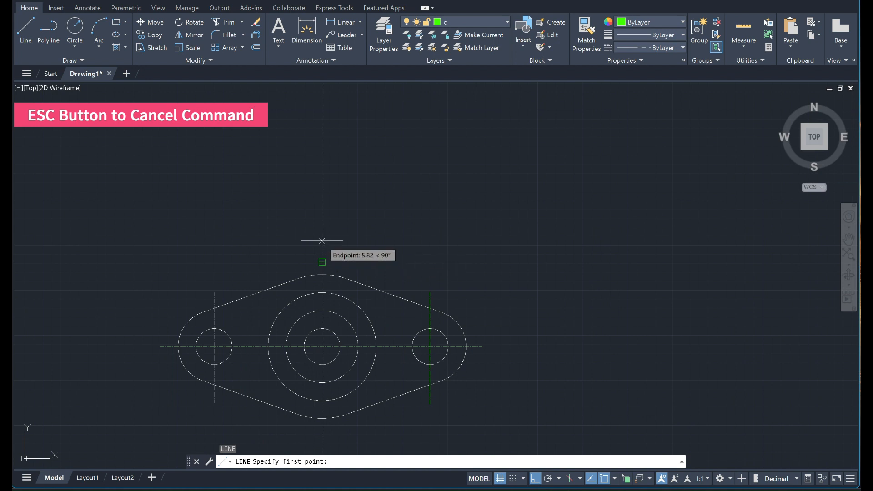
key("Escape")
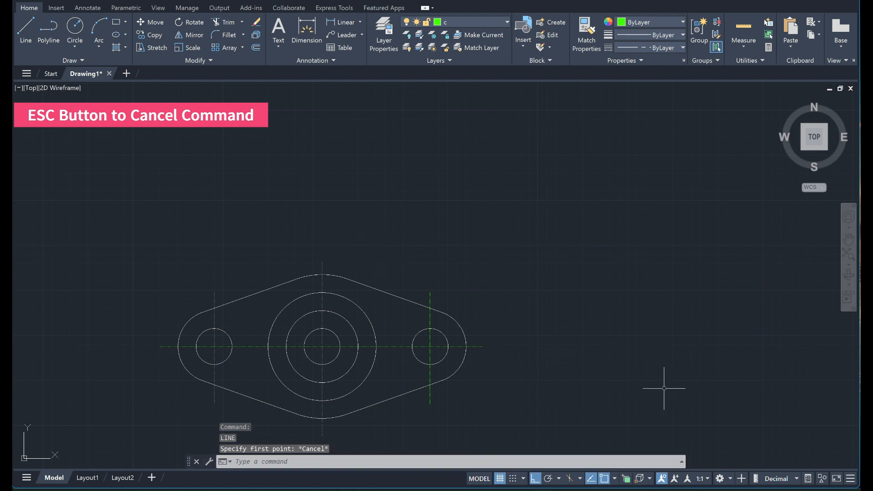
left_click(593, 437)
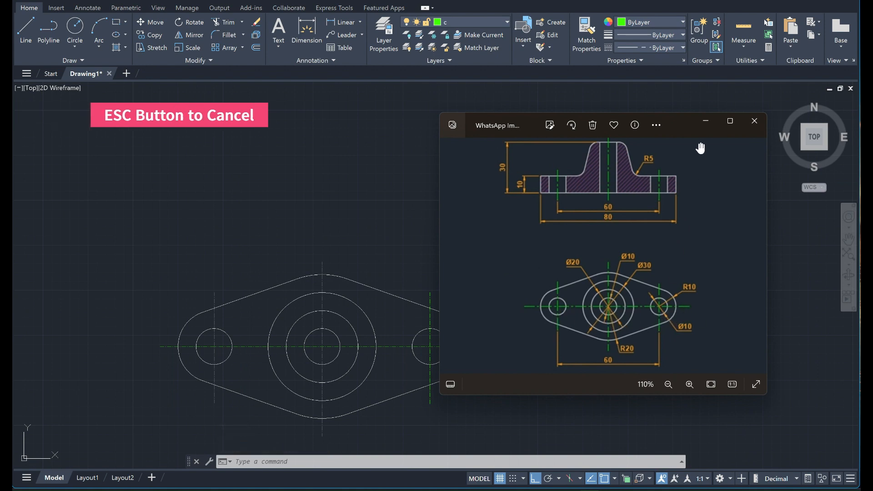
left_click(706, 121)
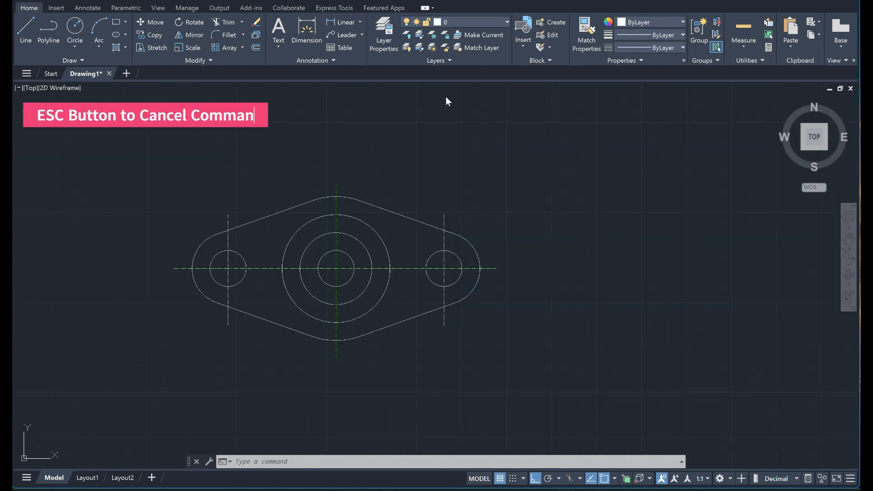
- Make layer d current and add a linear dimension below the flange between the left hole's and the middle vertical centre lines
left_click(501, 22)
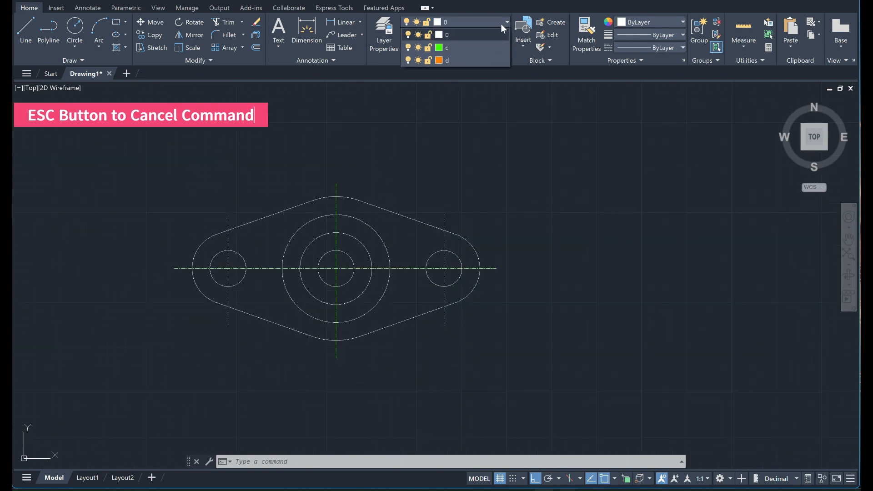
left_click(488, 62)
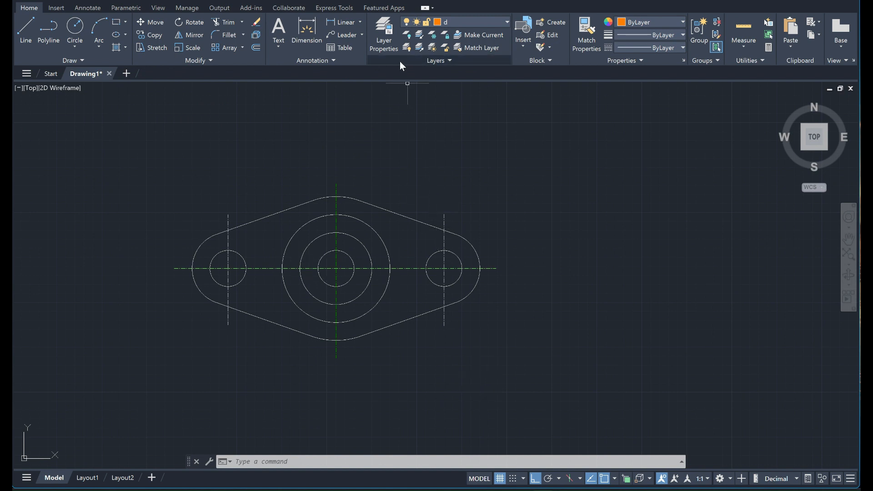
left_click(346, 23)
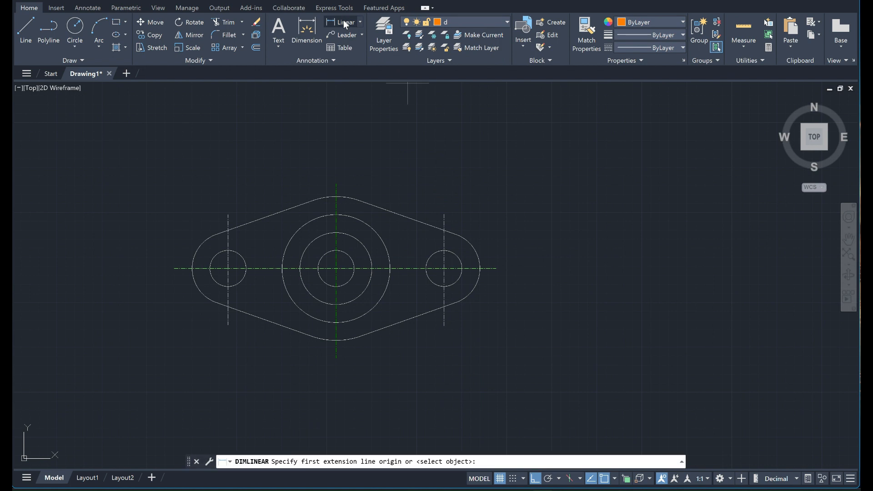
left_click(228, 325)
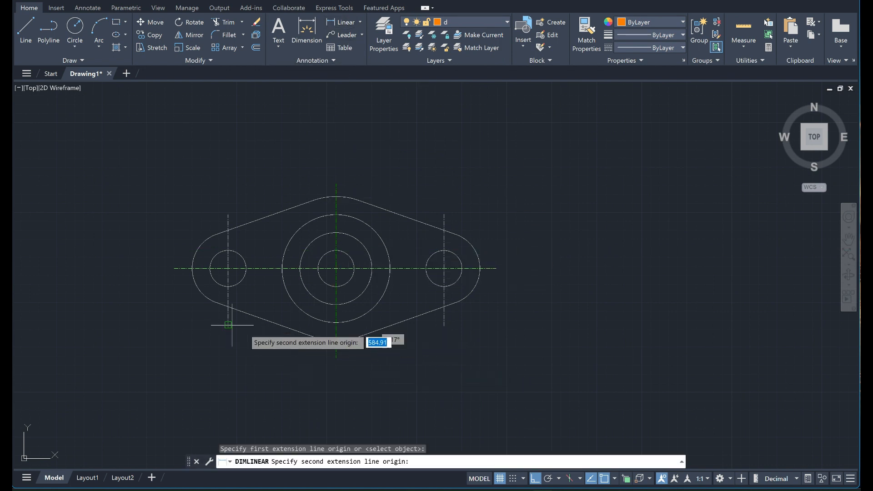
left_click(336, 358)
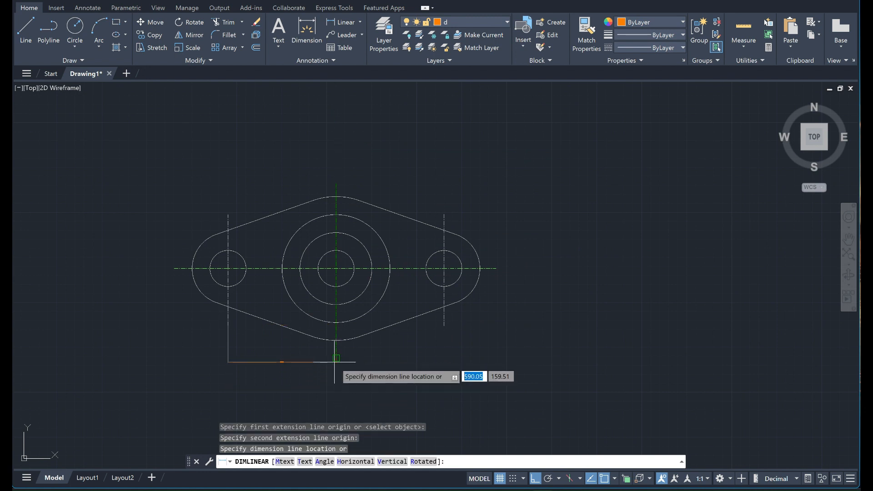
left_click(334, 358)
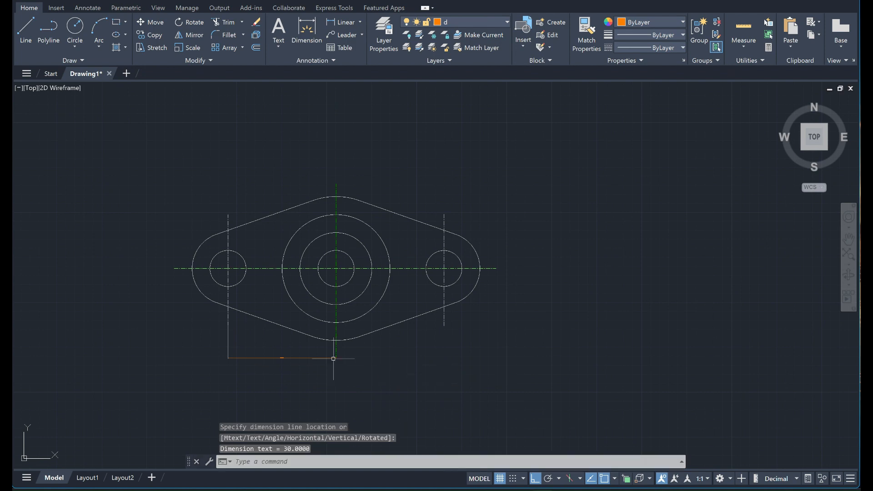
- Add a linear dimension from the middle vertical centre line to the right hole's centre line, in line with the first dimension
key("Return")
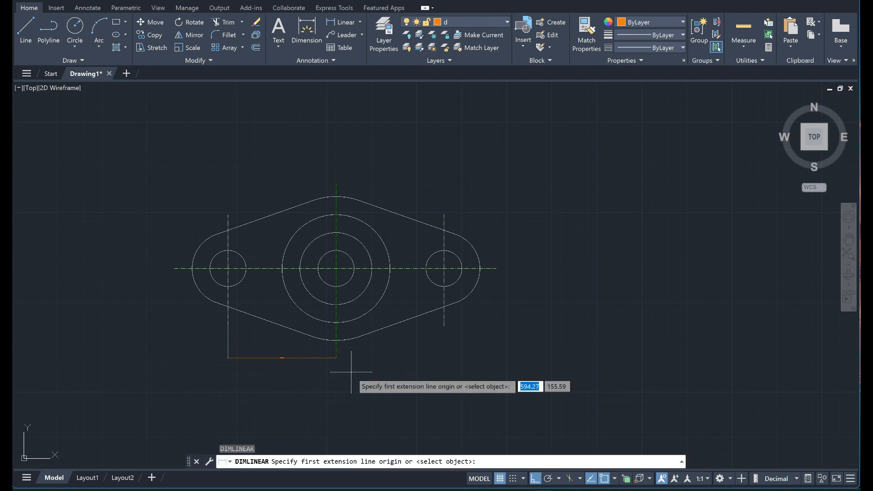
left_click(336, 357)
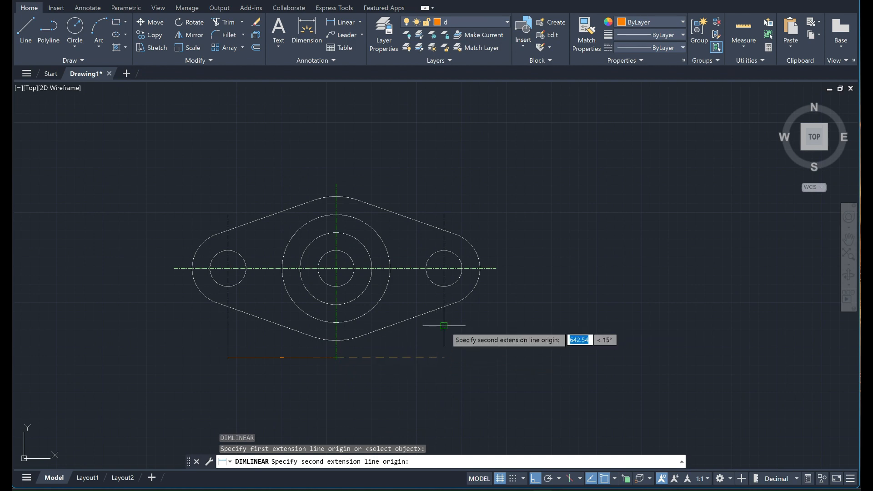
left_click(444, 357)
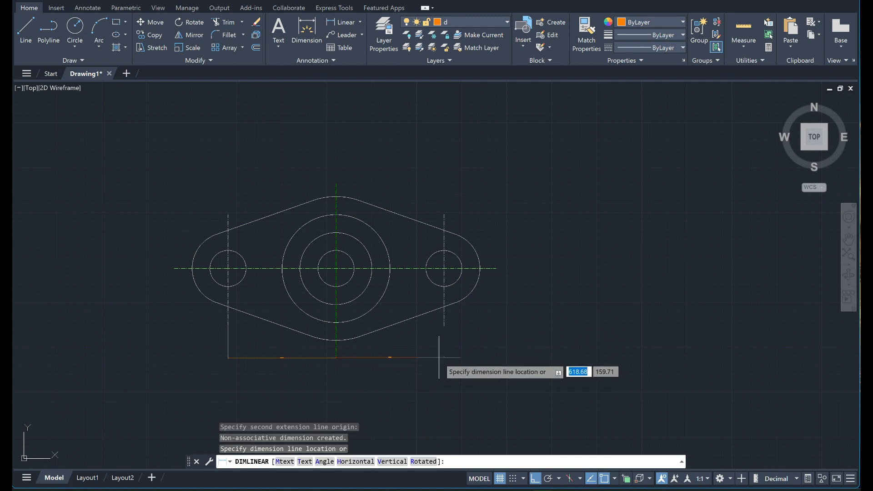
left_click(336, 357)
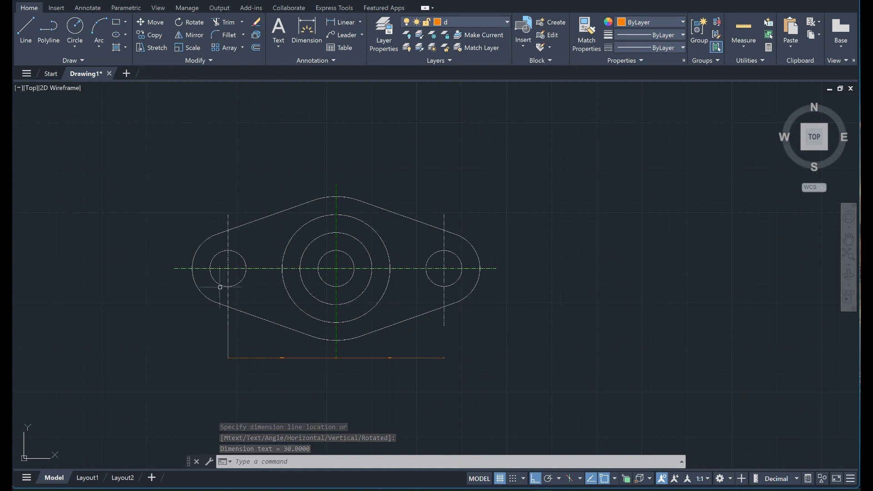
- Add a radius dimension to the flange outline's upper middle arc, with its text above the outline
left_click(361, 22)
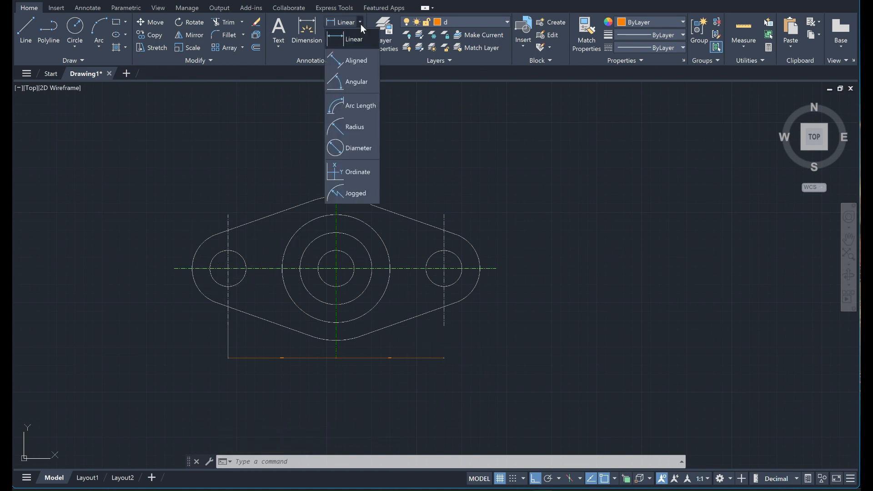
left_click(354, 128)
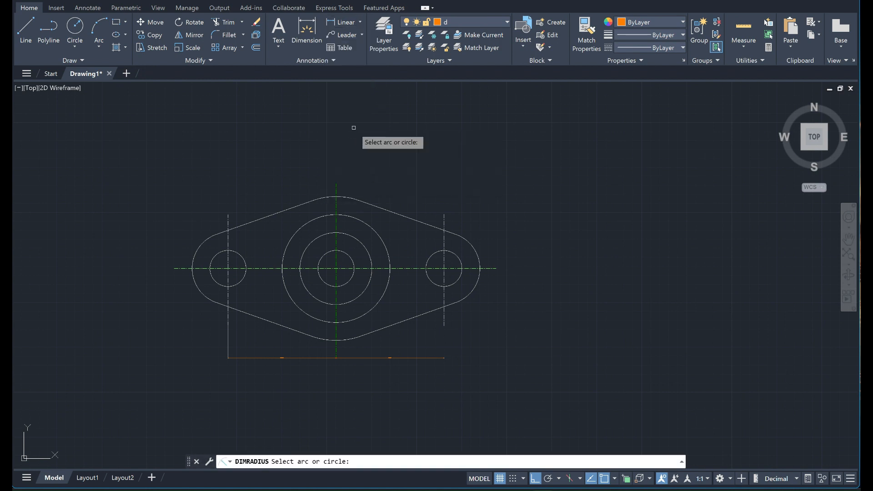
left_click(358, 199)
left_click(364, 149)
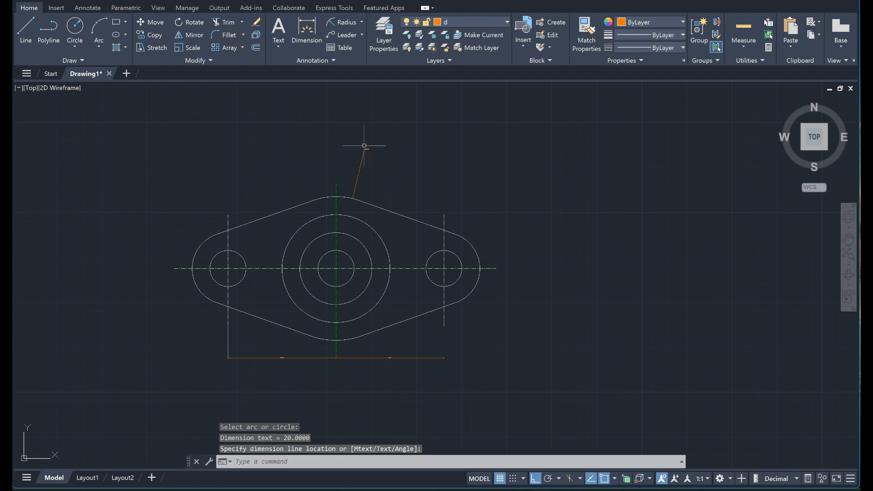
- Add a diameter dimension to the outermost concentric circle, placing its text above and right of the flange outline
left_click(359, 23)
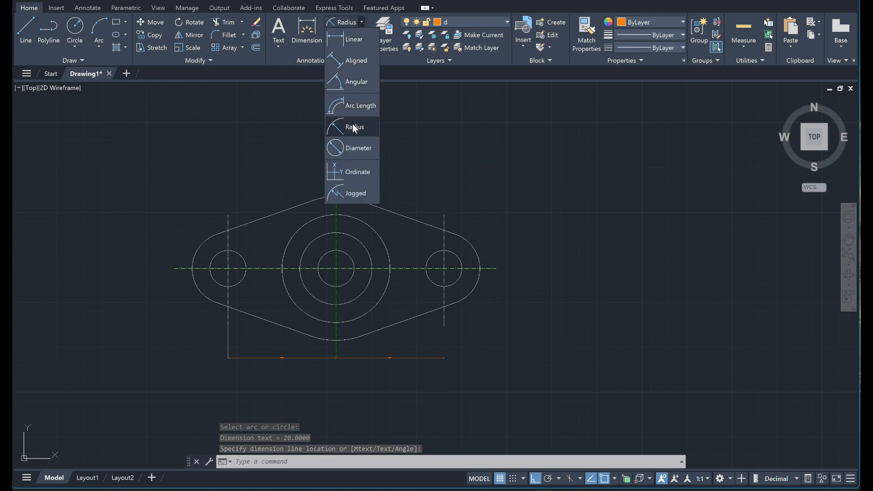
left_click(356, 148)
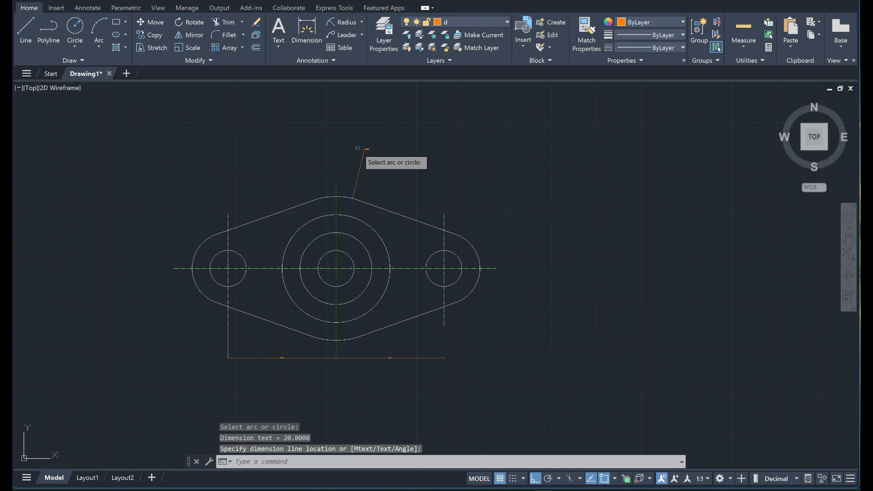
left_click(371, 228)
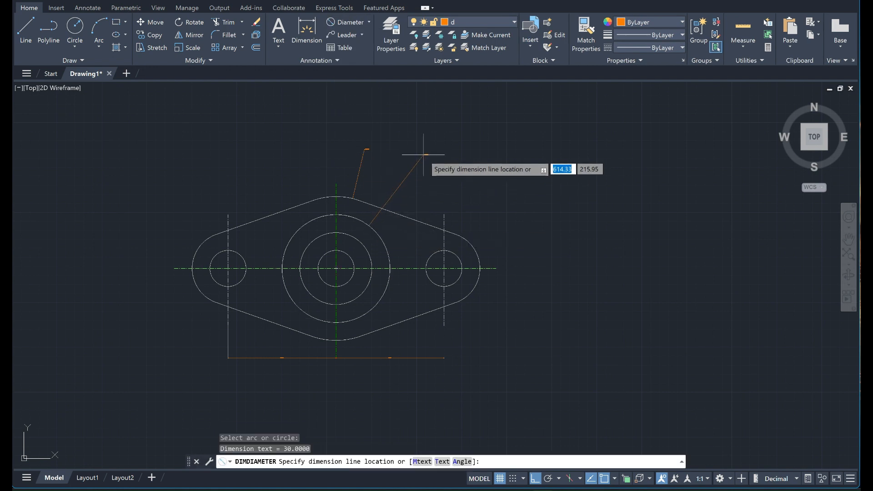
left_click(424, 154)
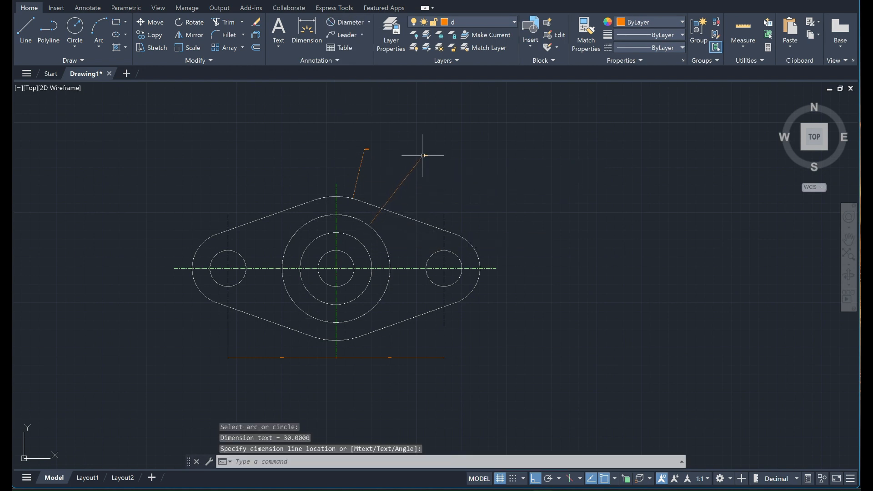
- Add diameter dimensions to the middle concentric circle, with text below the flange, and the innermost one, with text above left
left_click(356, 23)
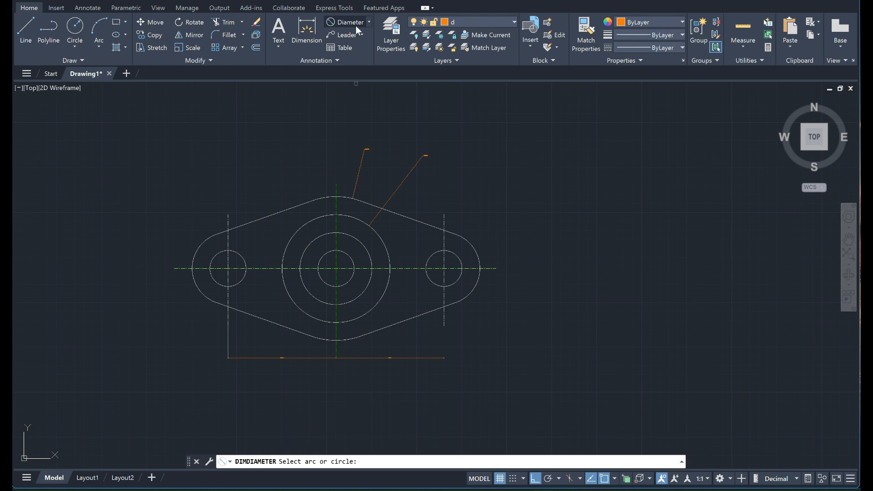
left_click(320, 301)
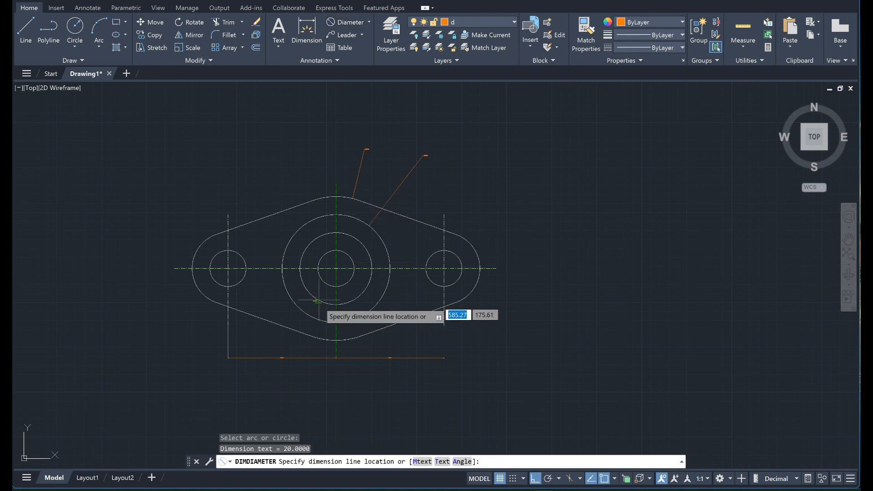
left_click(310, 389)
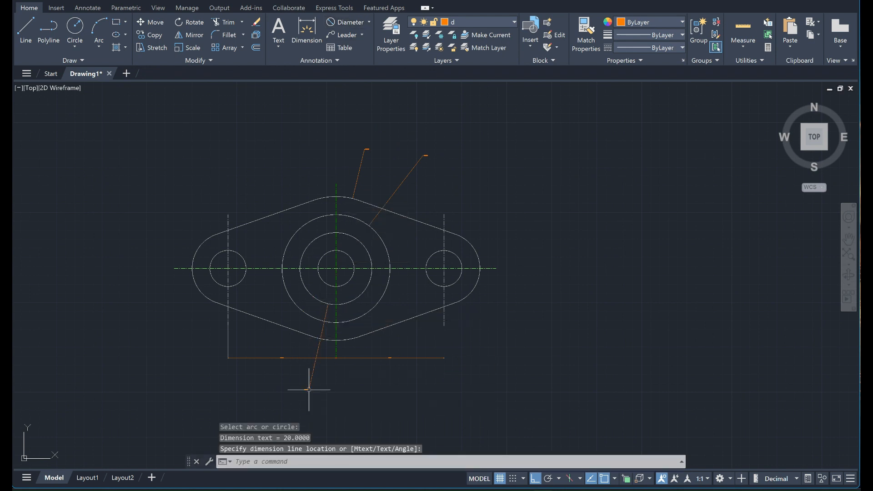
left_click(348, 20)
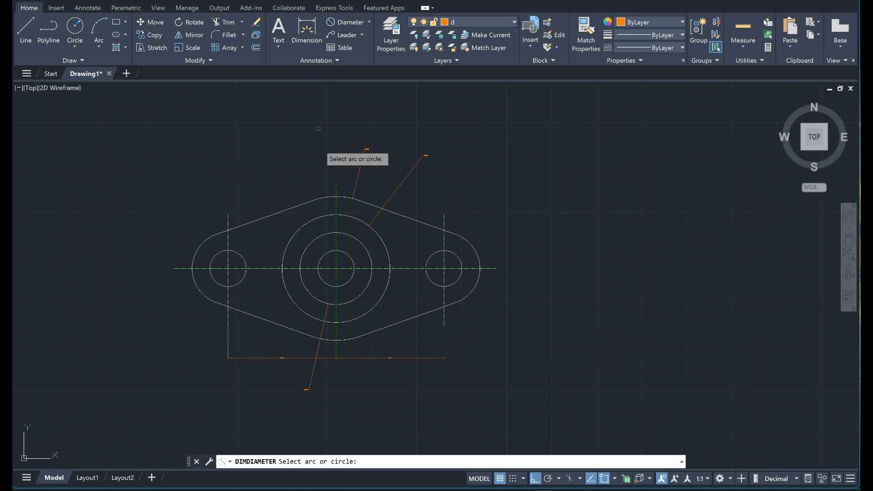
left_click(324, 255)
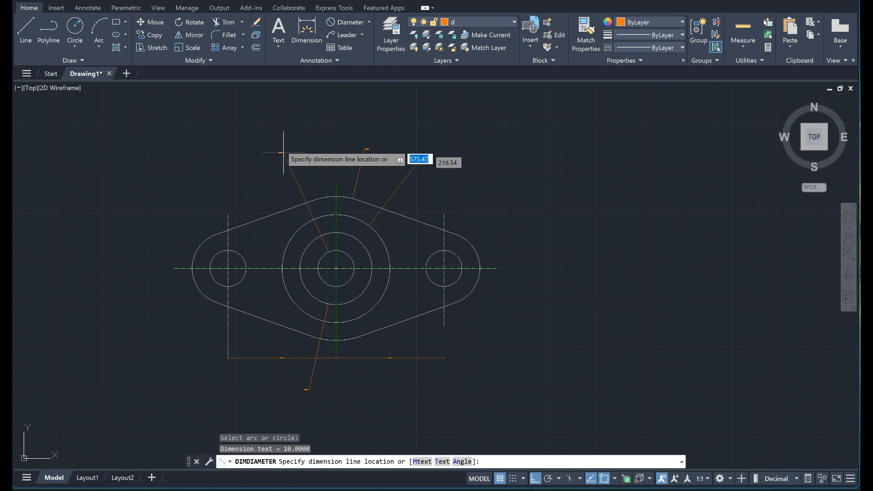
left_click(275, 150)
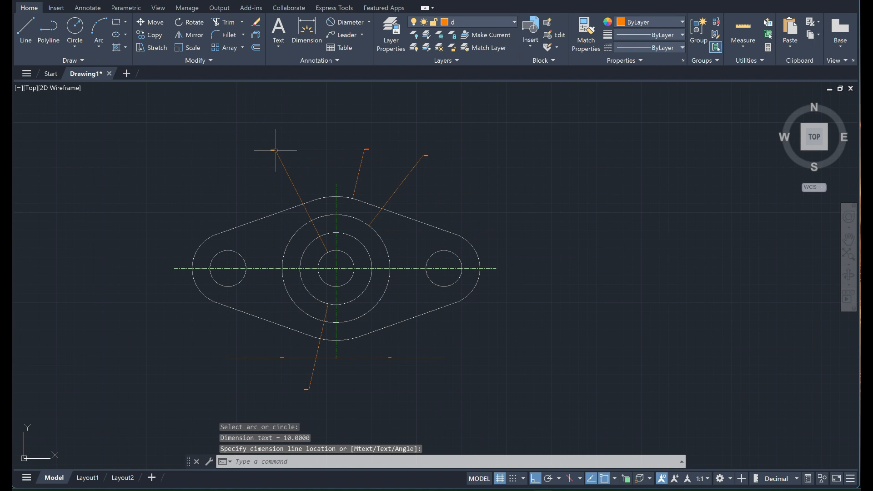
- Add a diameter dimension to the right hole, placing its text outside the outline to the upper right
left_click(344, 21)
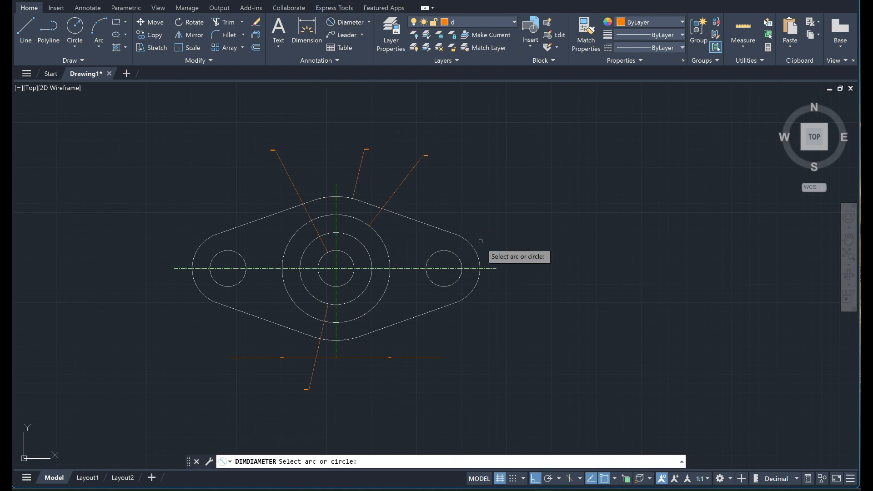
left_click(455, 255)
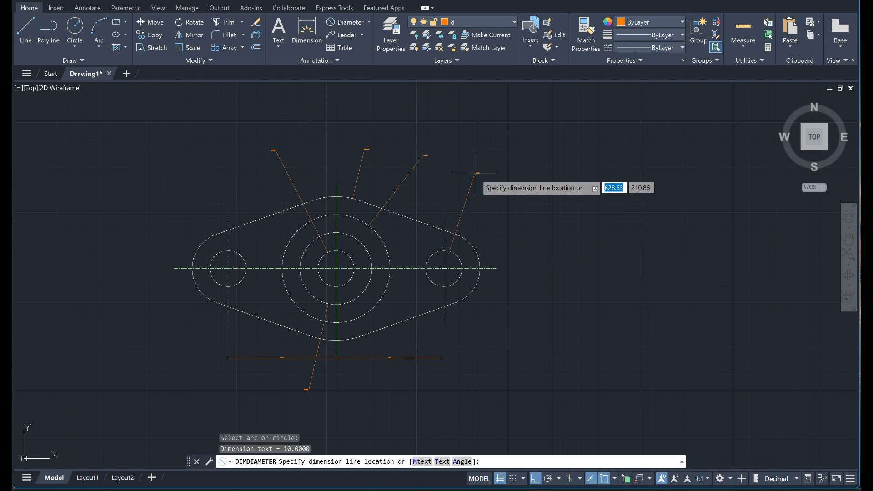
left_click(496, 194)
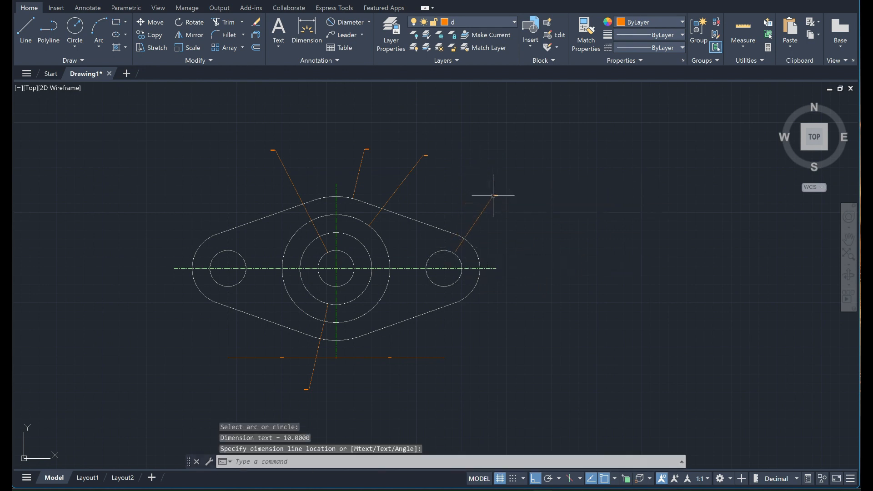
- Add a radius dimension to the flange's right end arc, placing its text outside the outline to the lower right
left_click(367, 23)
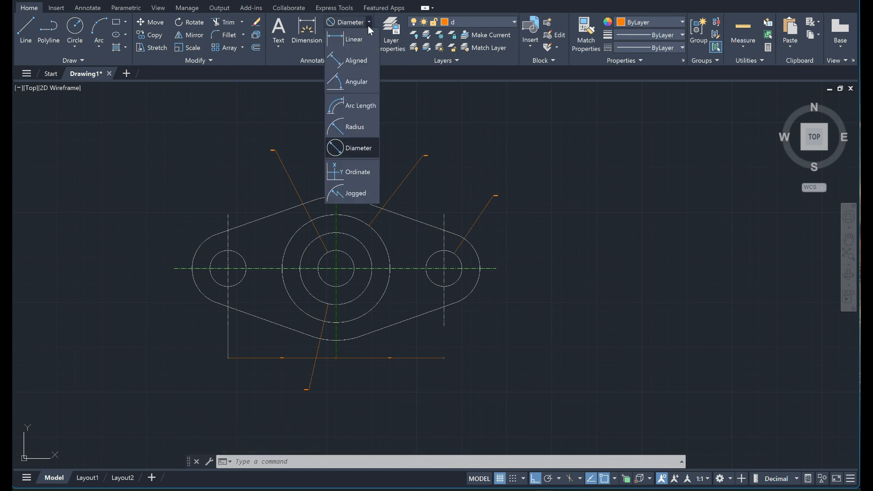
left_click(359, 126)
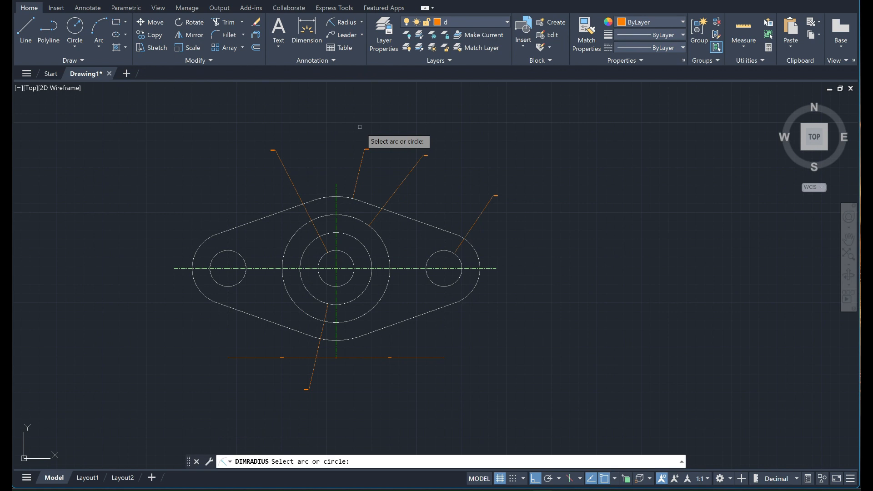
left_click(478, 279)
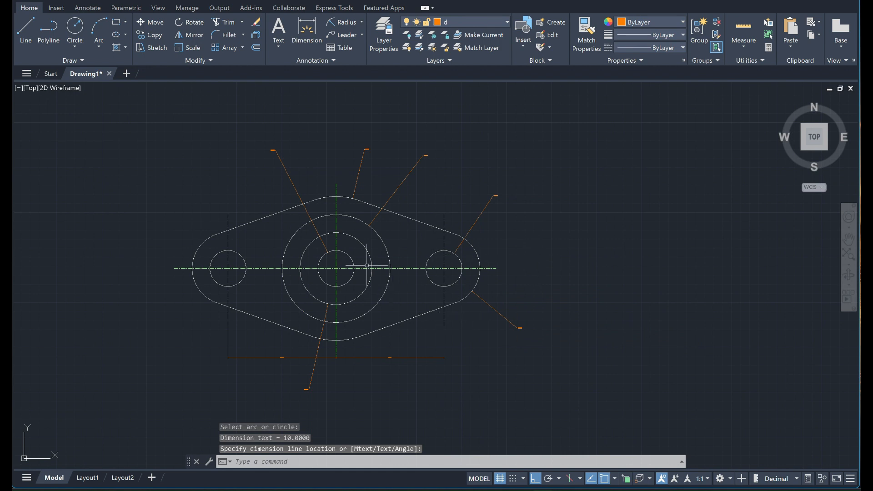
- Set the arrow size of all the flange's linear, diameter and radius dimensions to 3
left_click(424, 158)
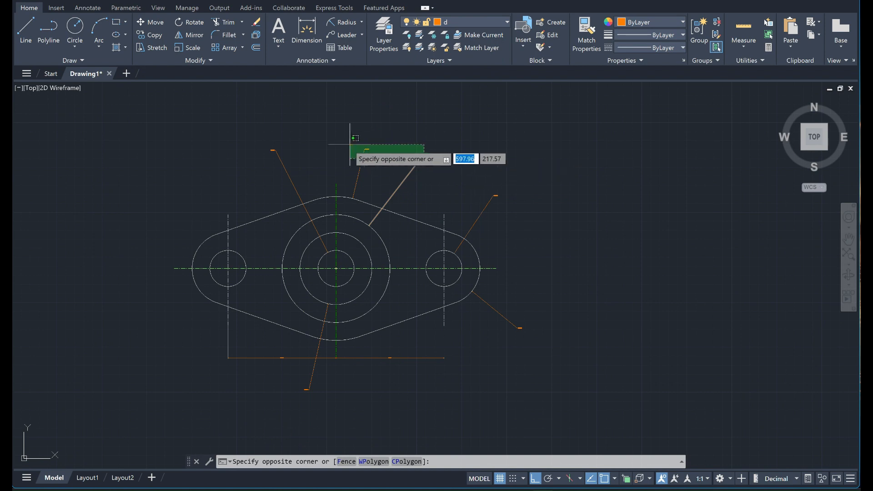
left_click(266, 150)
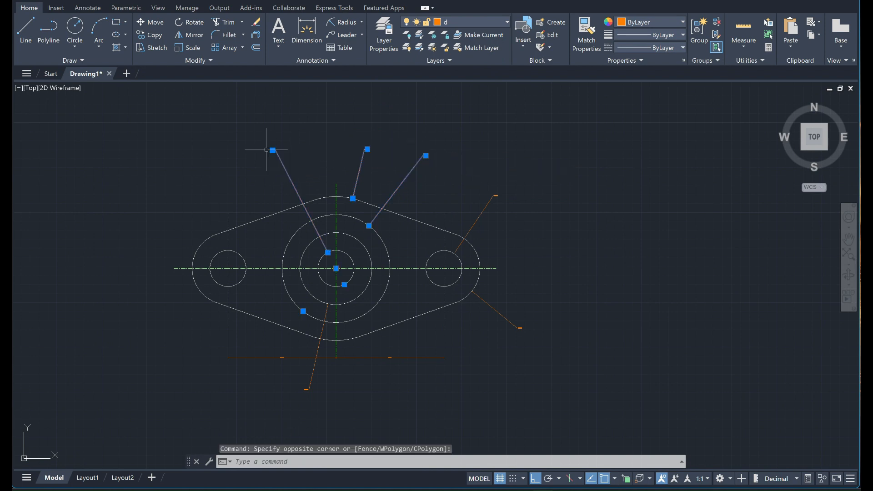
left_click(491, 201)
left_click(514, 328)
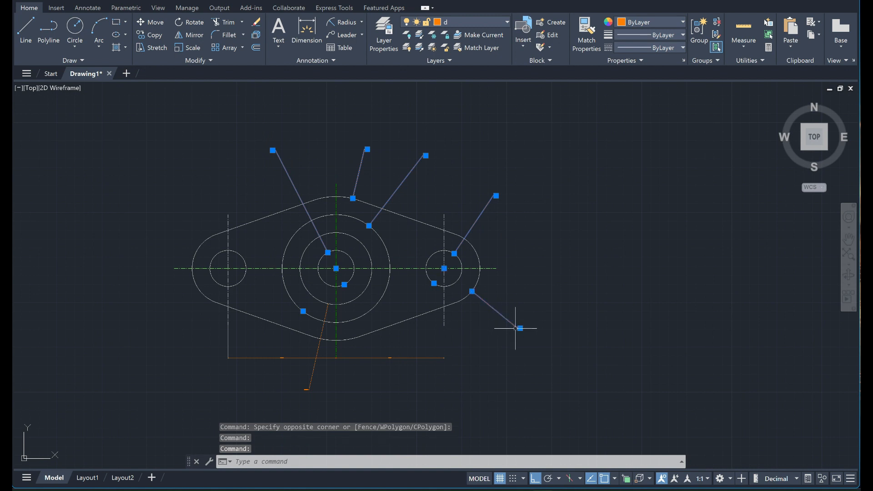
left_click(318, 353)
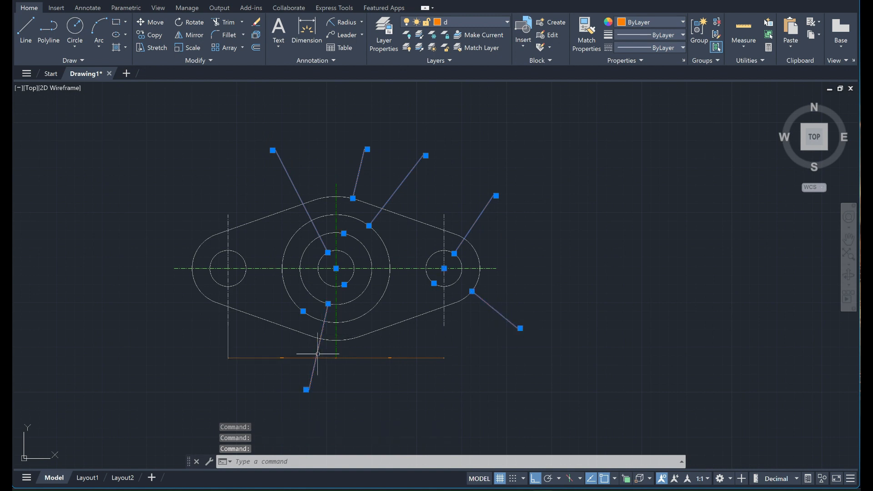
left_click(289, 358)
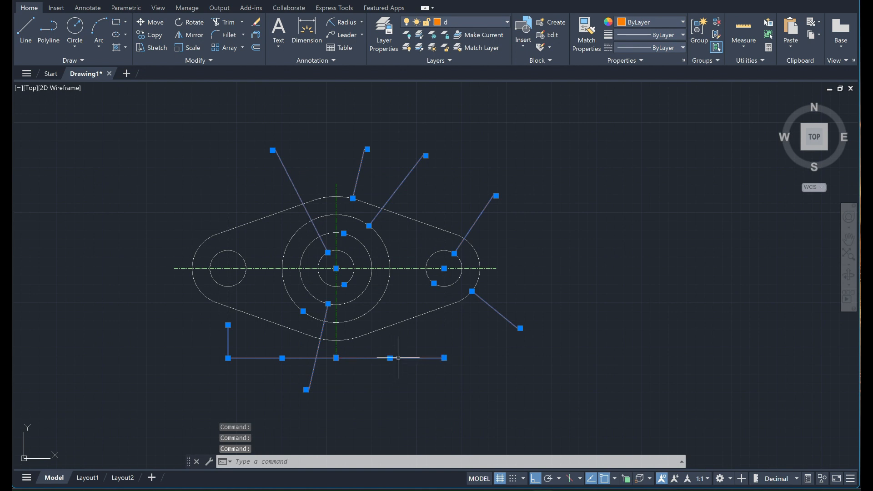
right_click(397, 359)
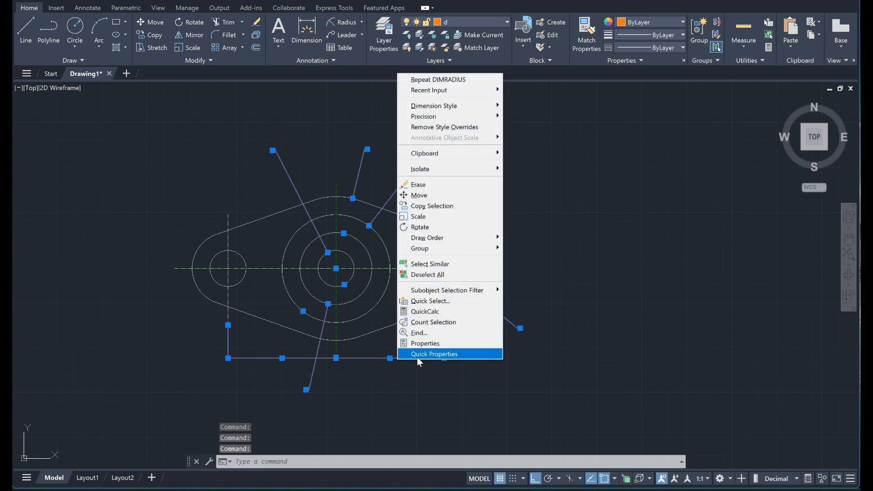
left_click(445, 344)
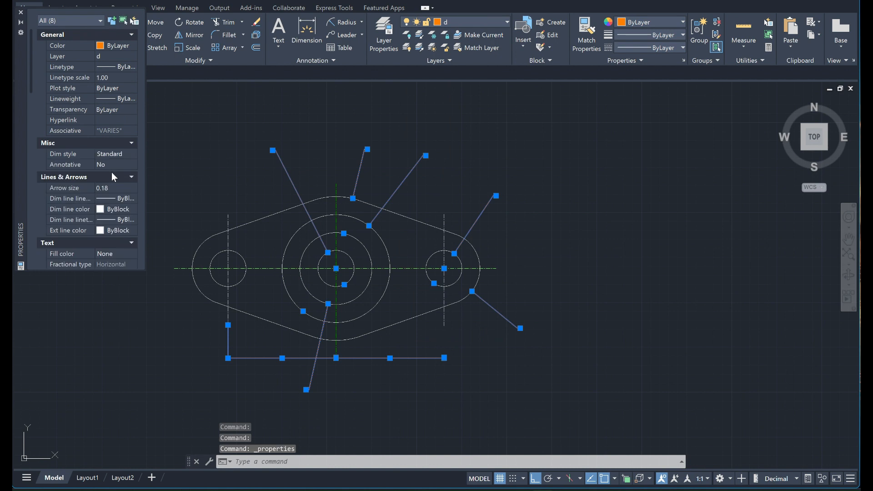
left_click(116, 184)
type("3")
key("Return")
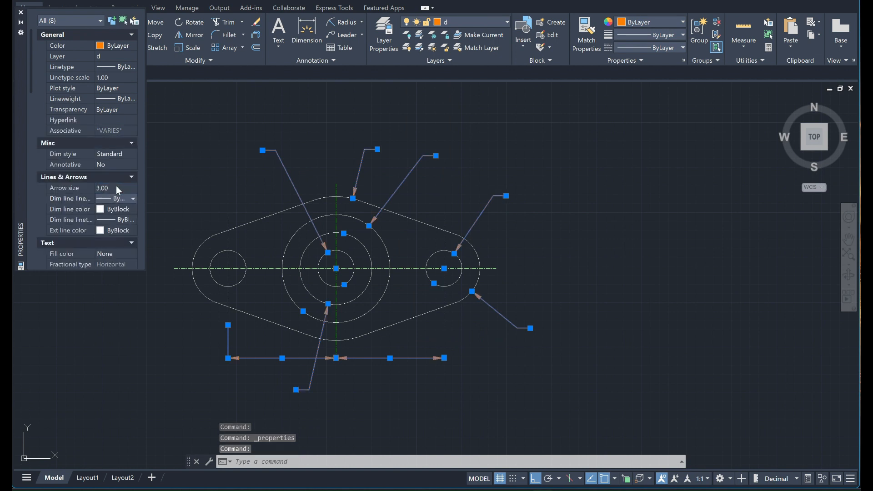
- Try a text height of 3 for all the selected dimensions
scroll(117, 236, "down", 3)
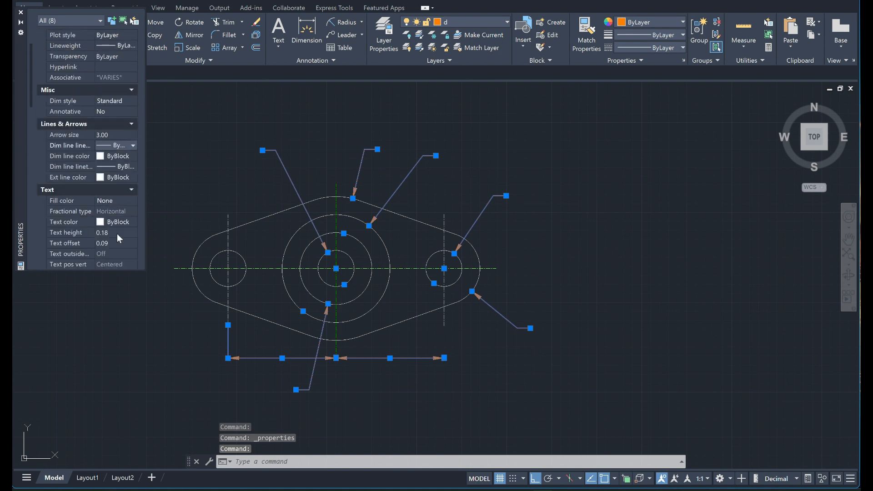
left_click(114, 233)
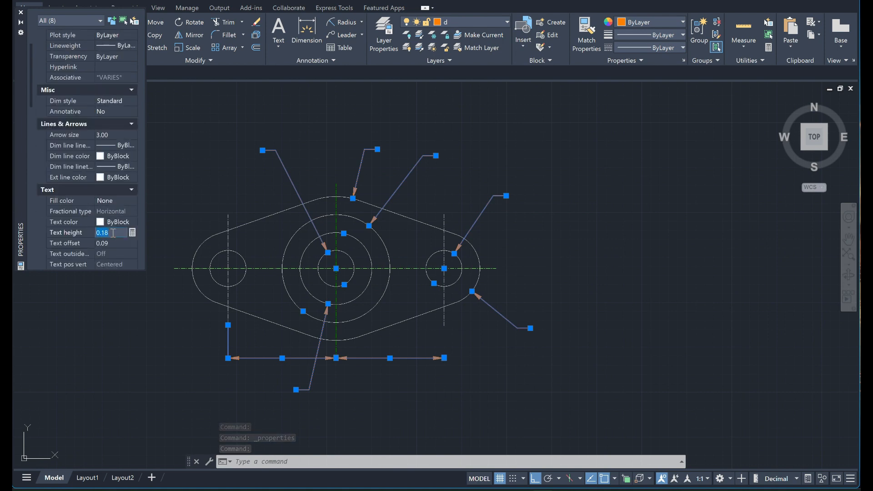
type("3")
key("Tab")
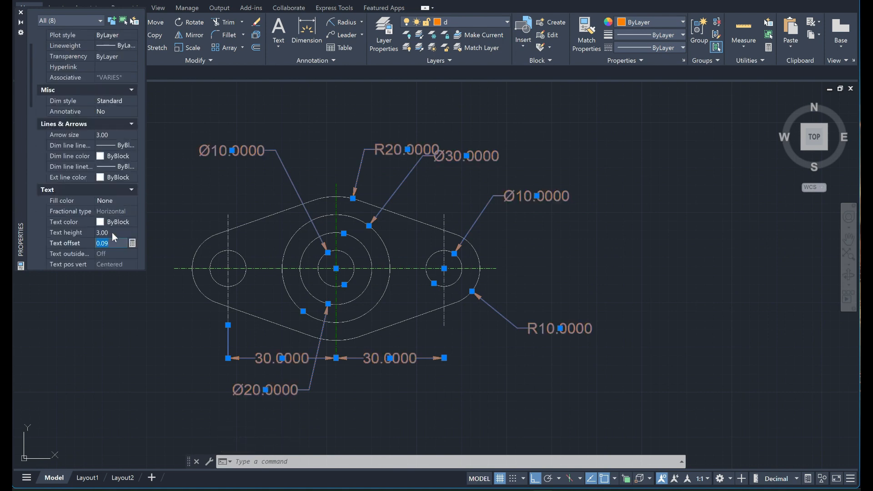
- Set the text height of all the selected dimensions to 2, close their properties and clear the selection
left_click(112, 233)
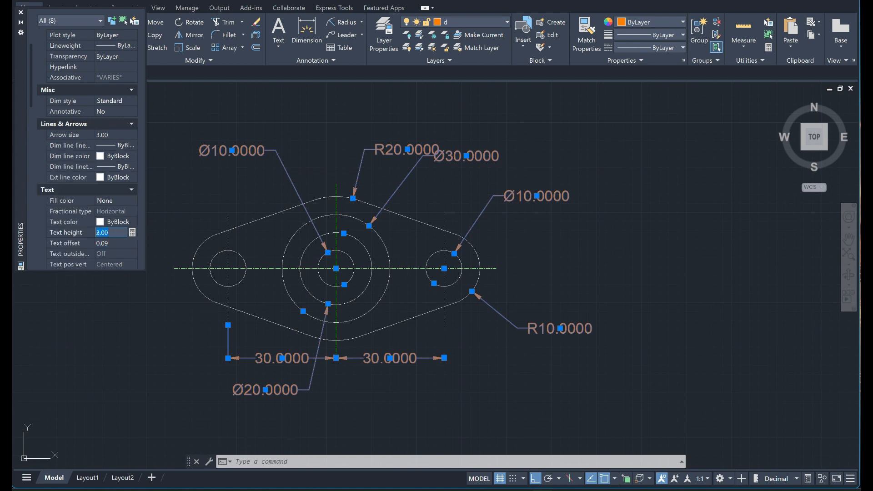
key("Tab")
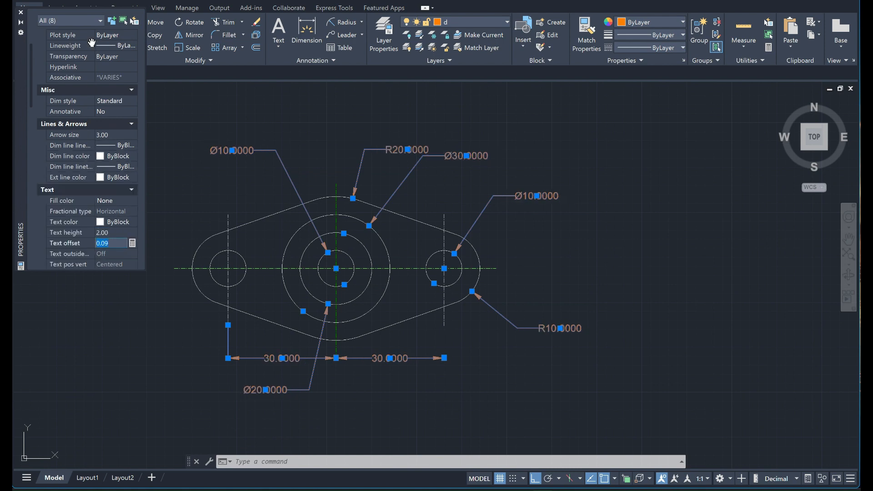
left_click(25, 14)
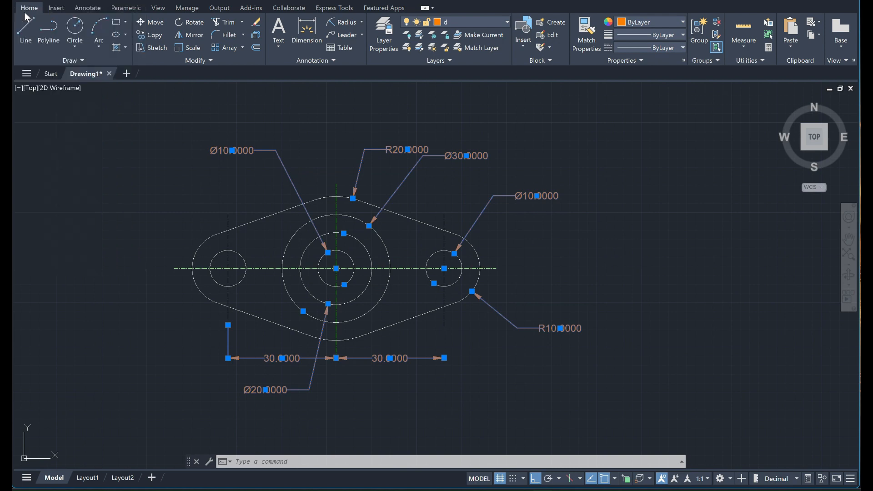
key("Escape")
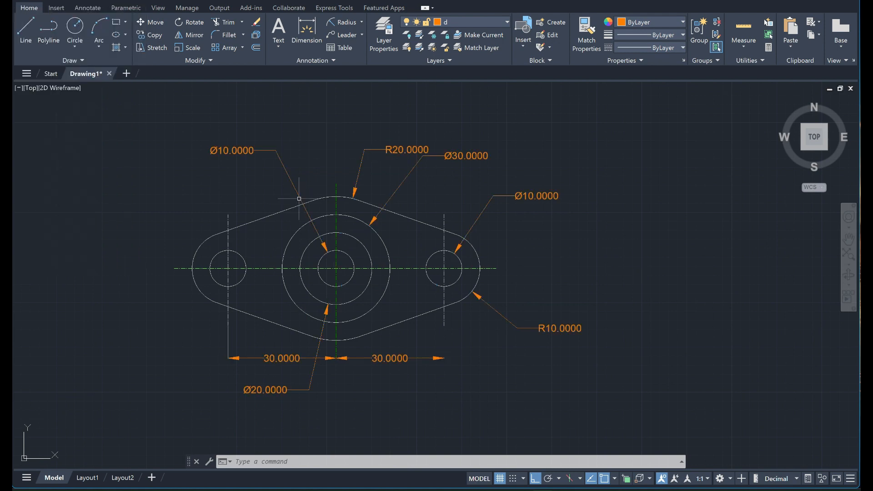